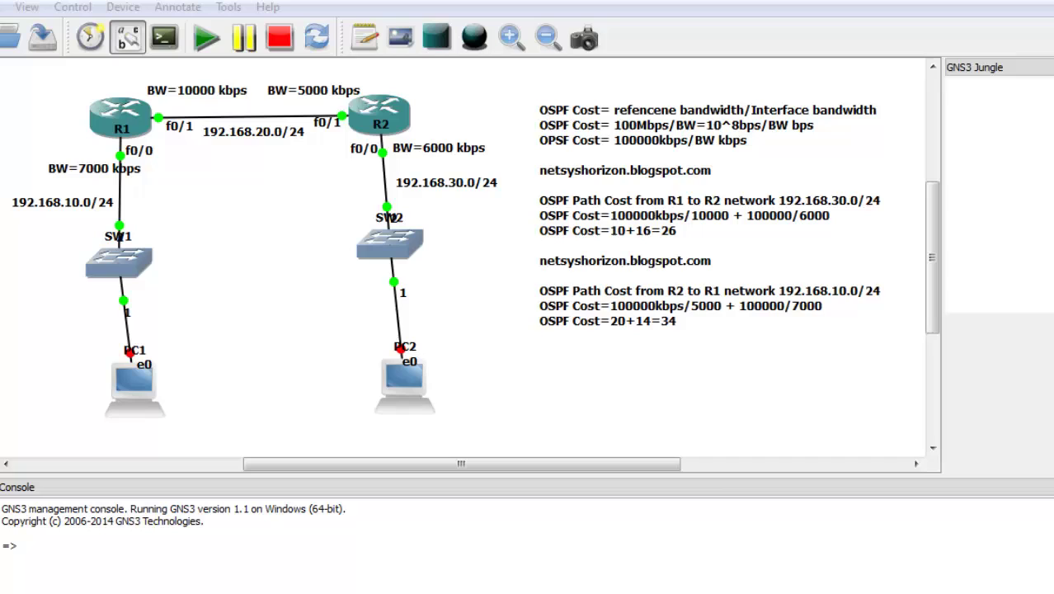
Step: Show R1's f0/0 interface details and highlight its 7000 Kbit bandwidth
left_click(769, 518)
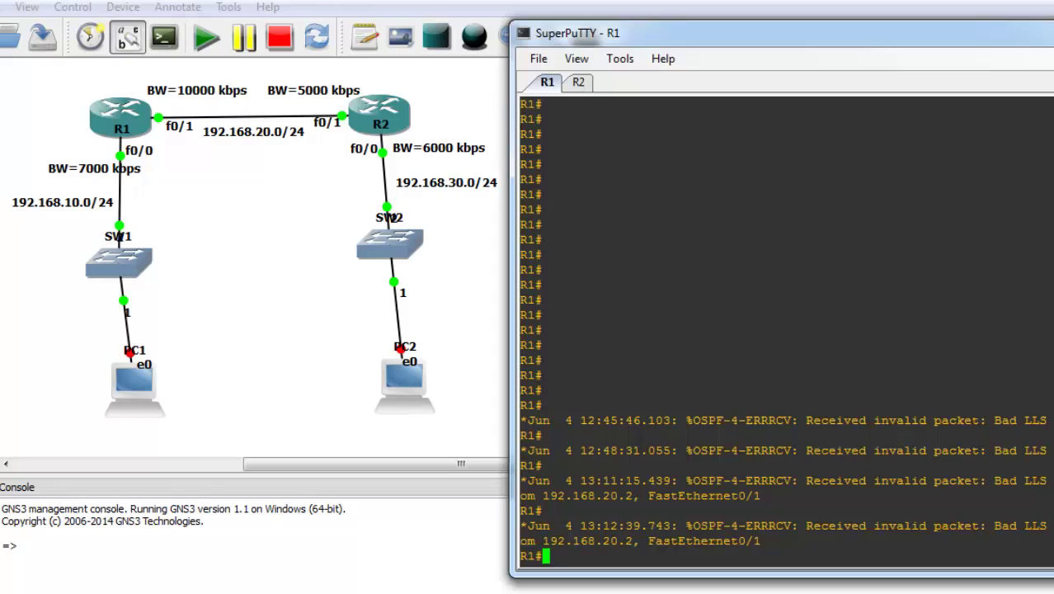
type("sh int f0/0")
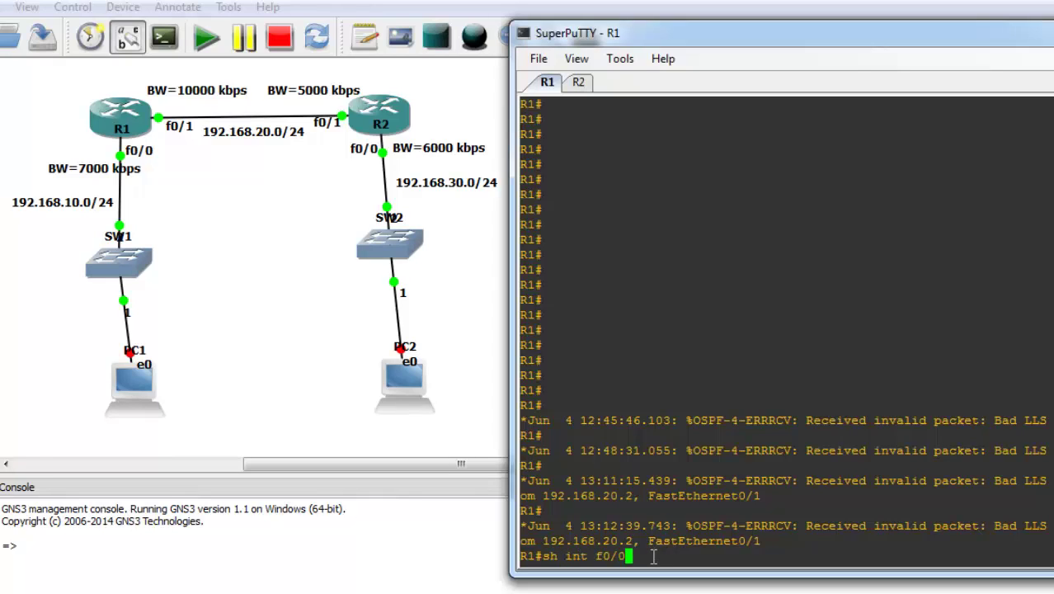
key("Return")
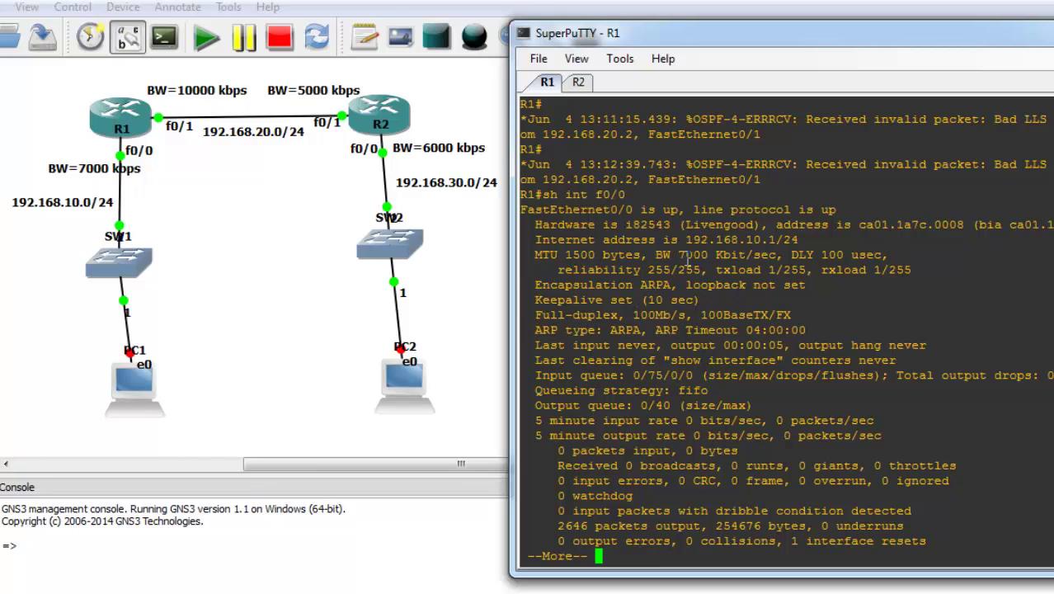
left_click_drag(649, 255, 748, 258)
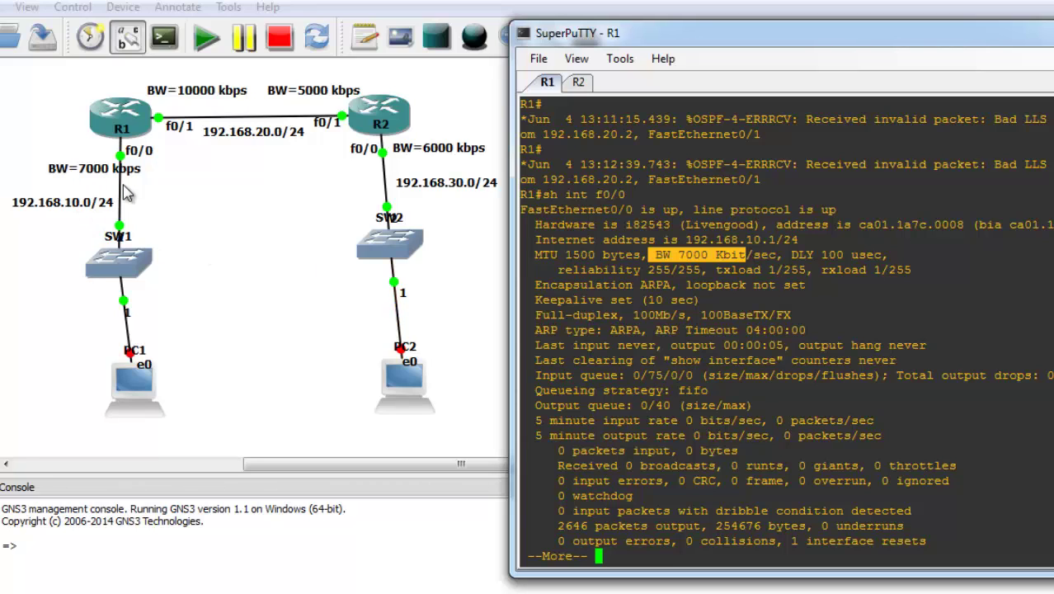
left_click(610, 560)
key("q")
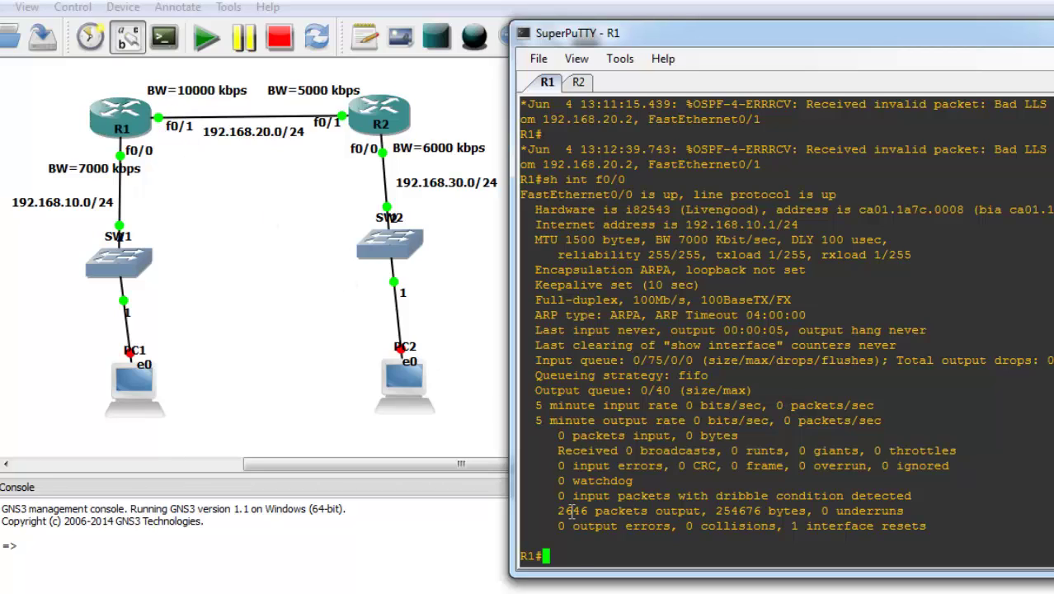
Step: Show R1's f0/1 interface details, highlight its 10000 Kbit bandwidth, and page through the output
type("sh int f0/1")
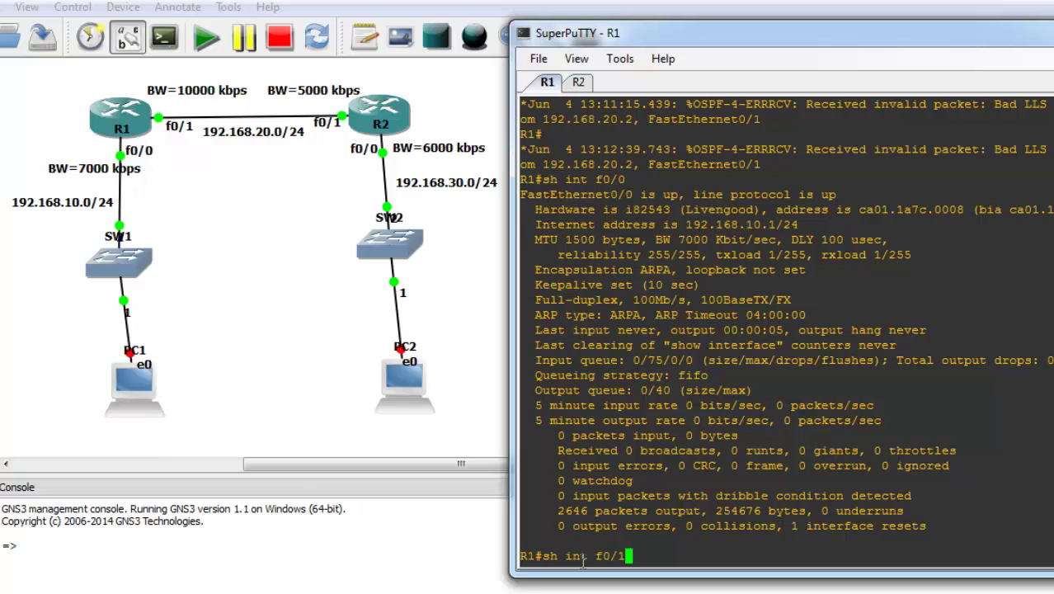
key("Return")
left_click_drag(686, 255, 723, 257)
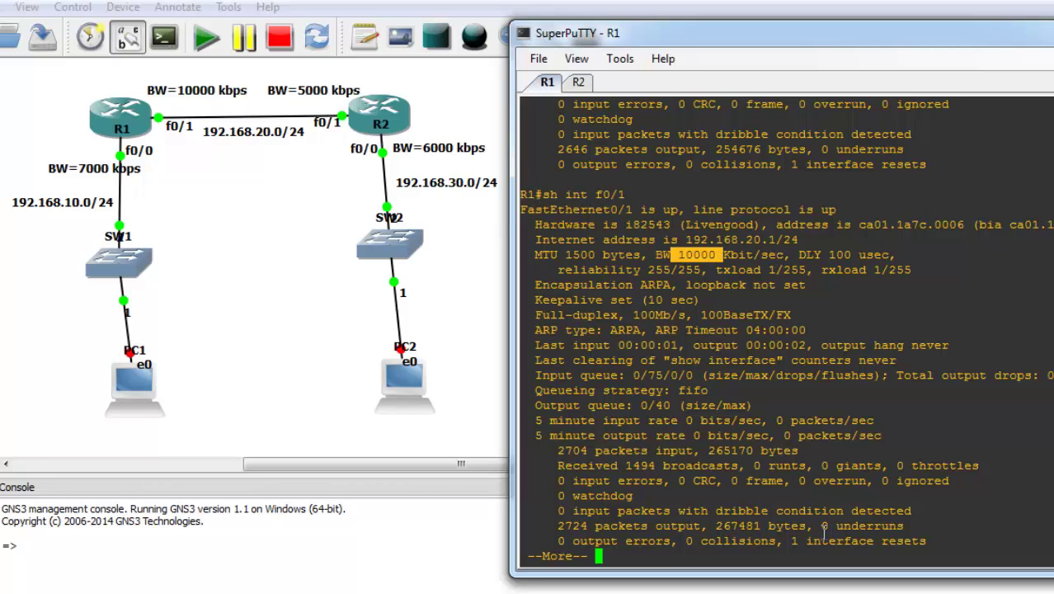
left_click(770, 551)
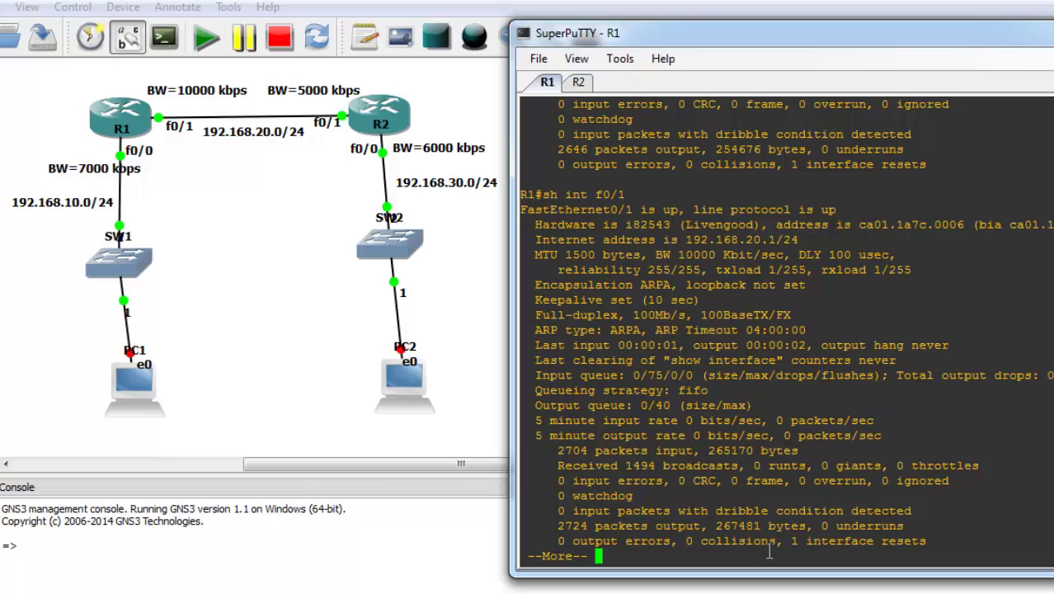
key("space")
Step: Configure 'bandwidth 6000' on R1's f0/0 and check it with 'sh int f0/0'
type("conf t")
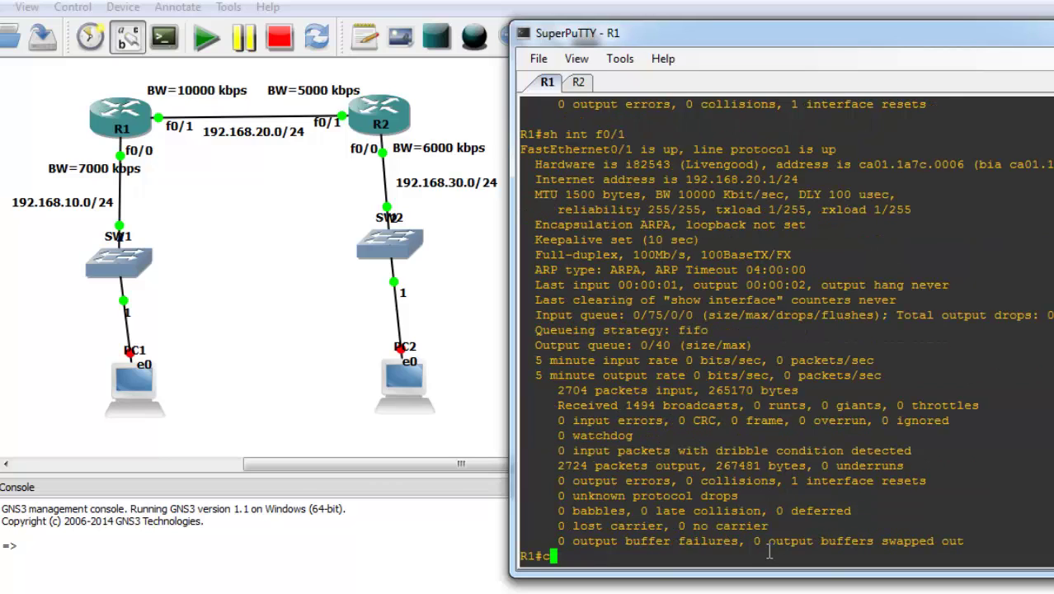
key("Return")
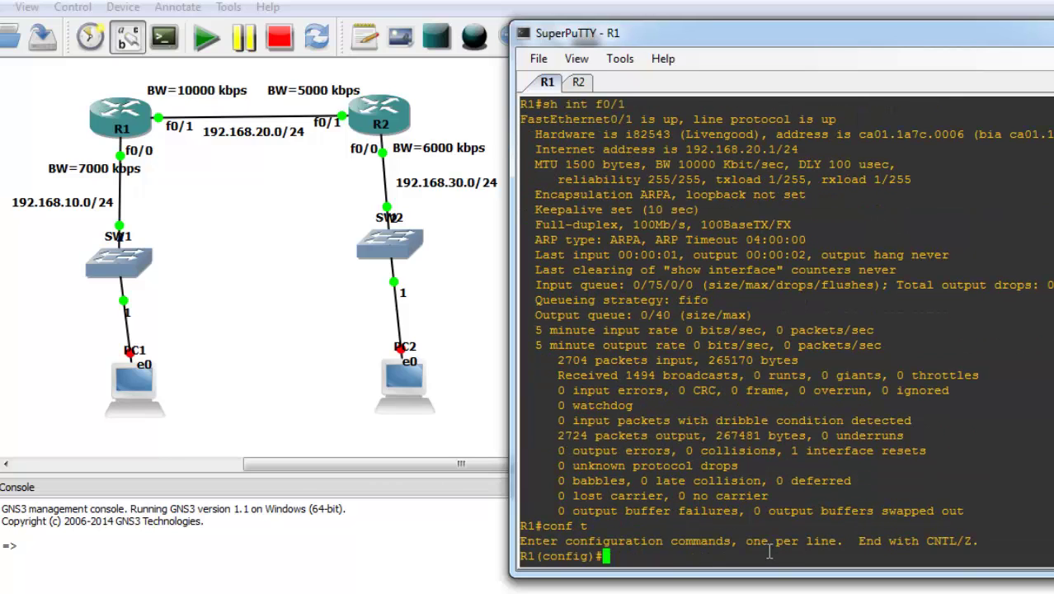
type("int f0/")
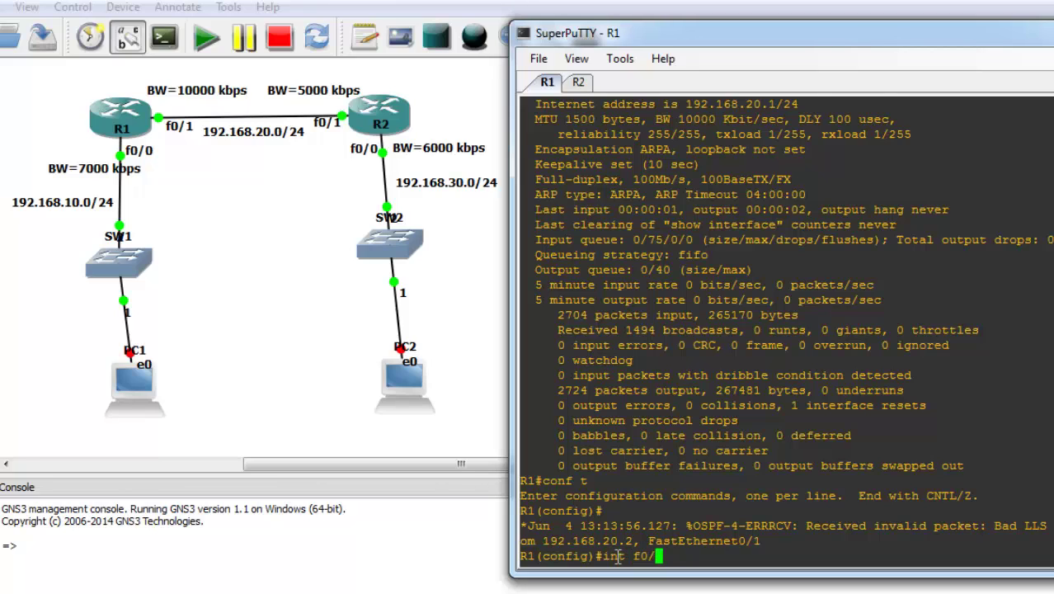
type("0")
key("Return")
type("band")
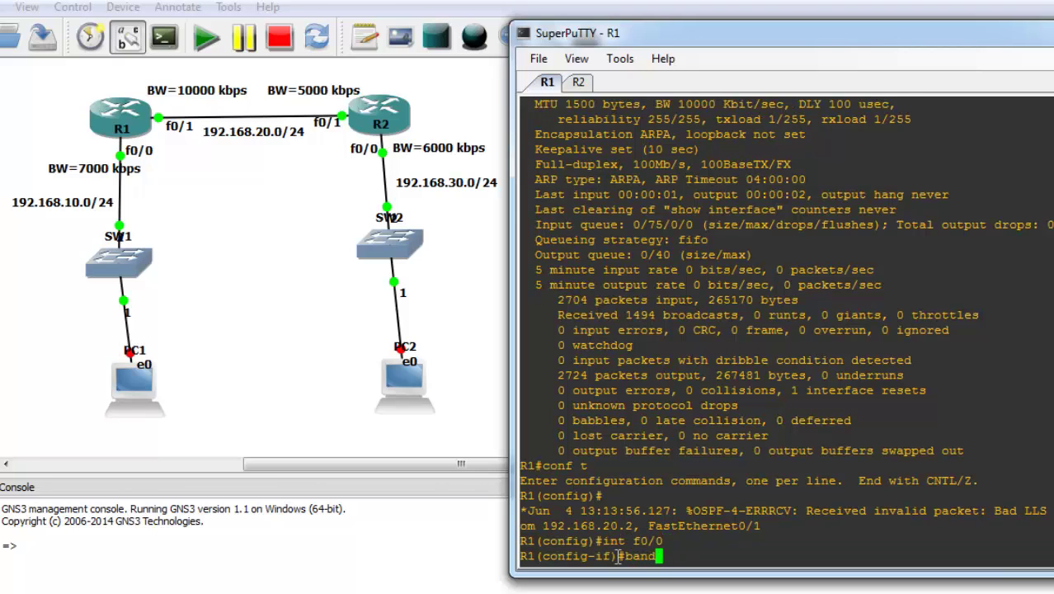
key("Tab")
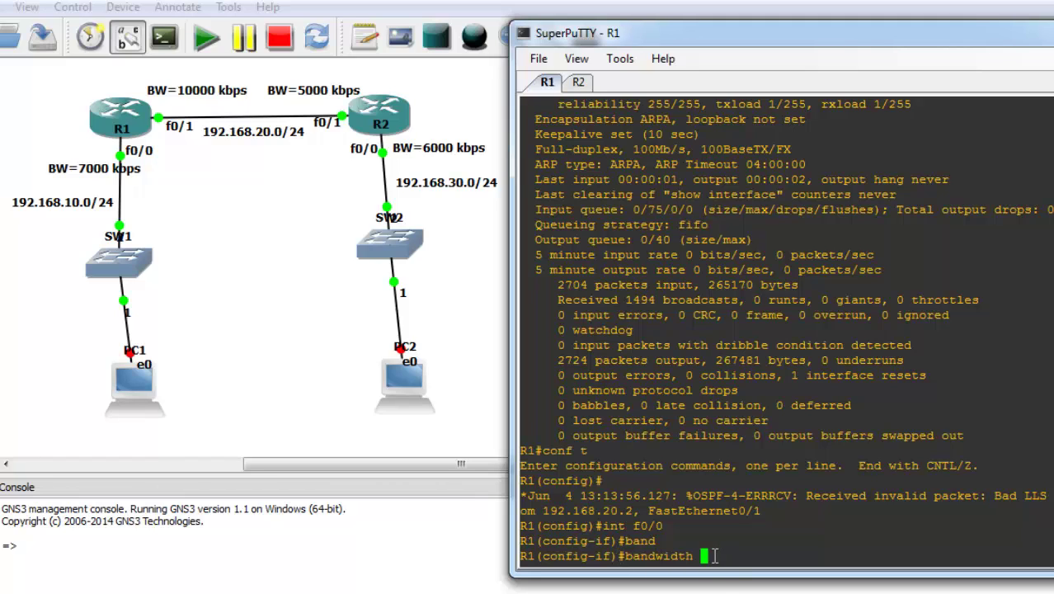
type("6000")
key("Return")
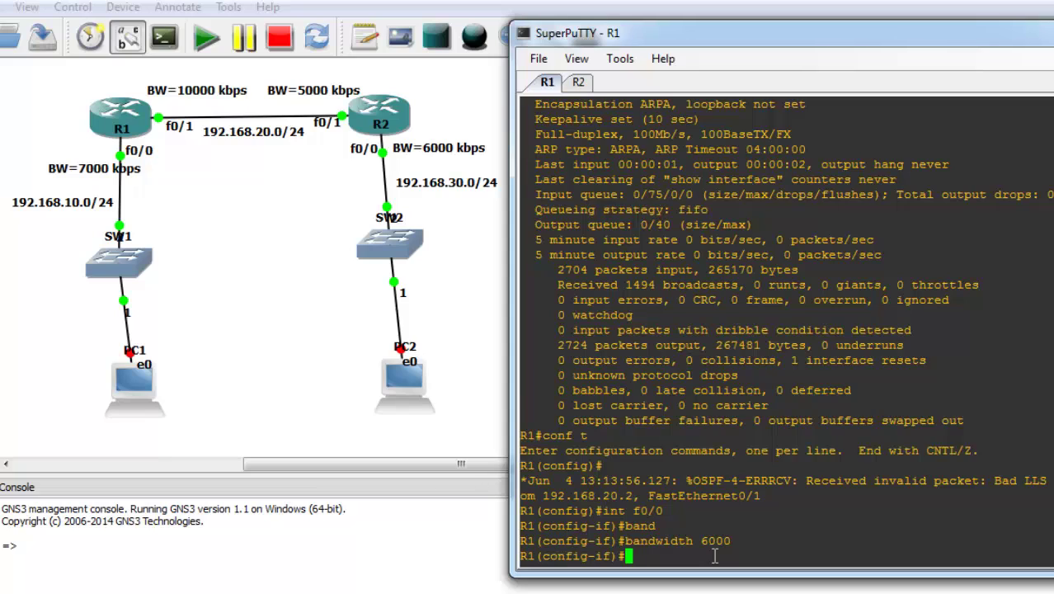
key("ctrl+z")
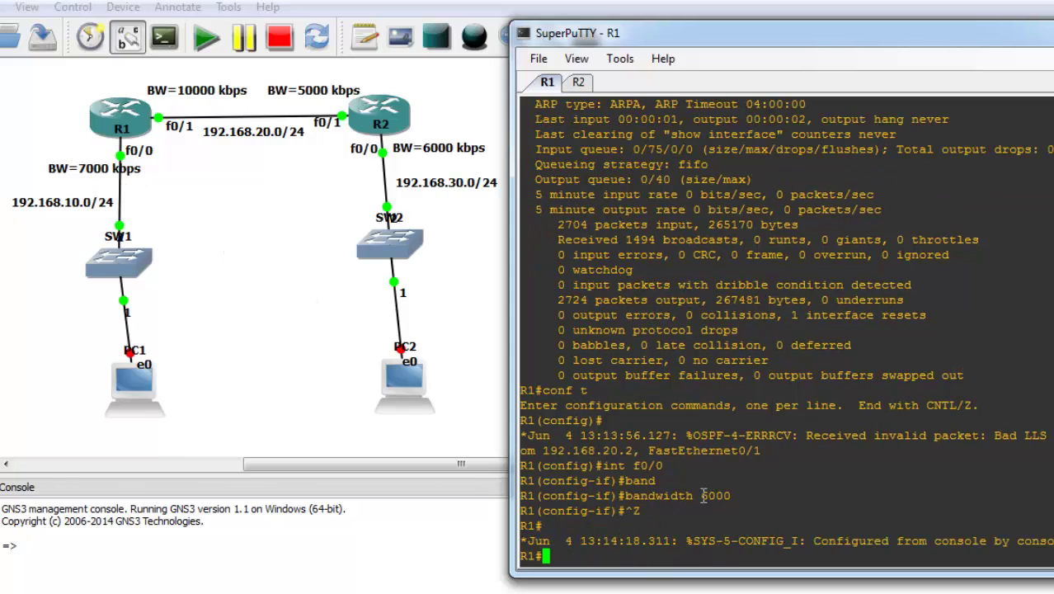
type("sh int f0/0")
key("Return")
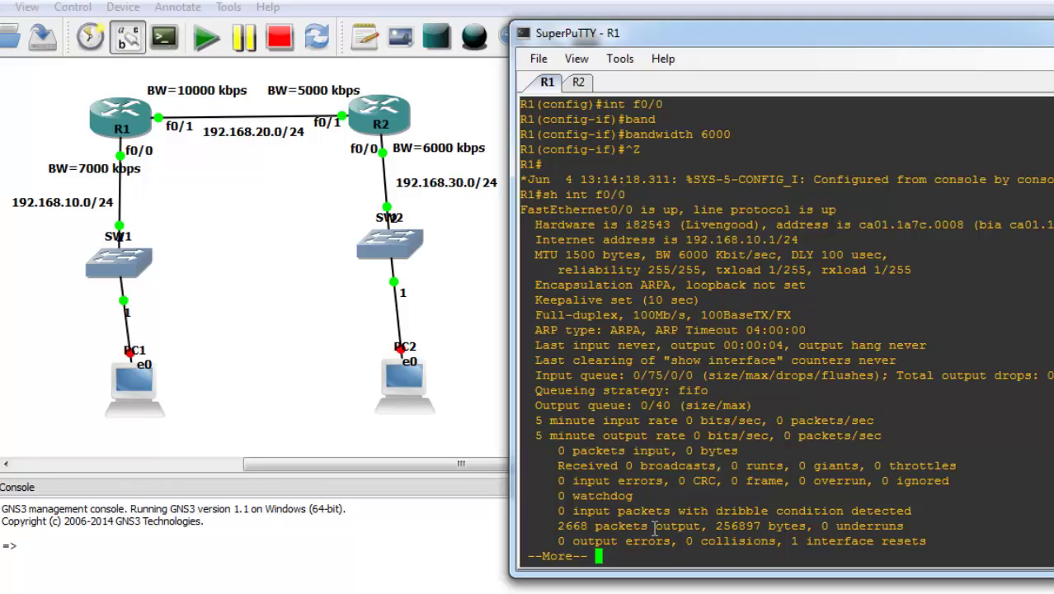
Step: Configure 'bandwidth 7000' on R1's f0/0 again and check it with 'sh int f0/0'
type("q")
type("cond")
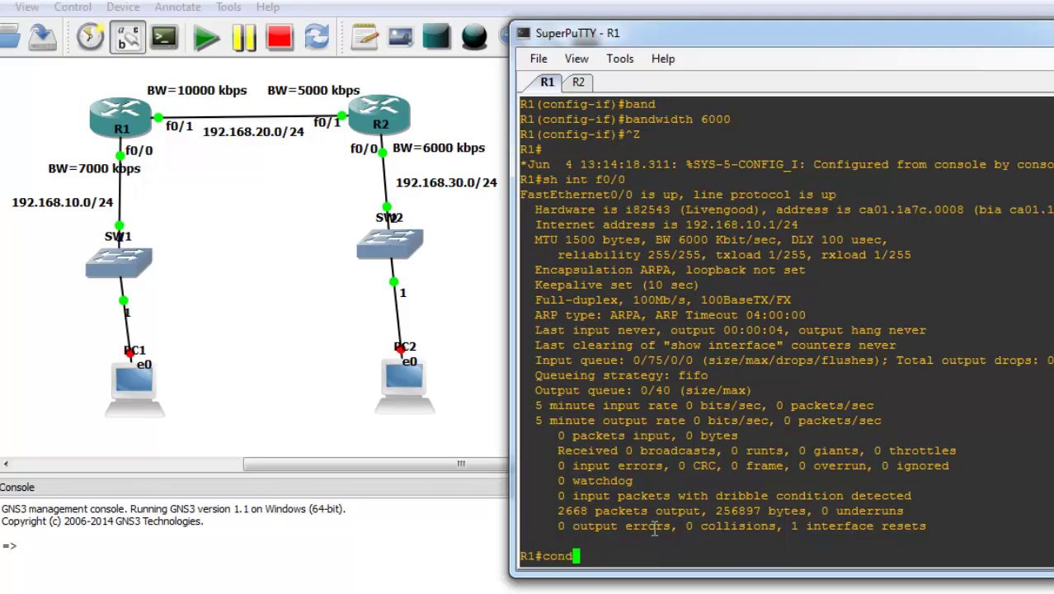
key("BackSpace")
key("BackSpace")
type("f t")
key("Return")
type("i")
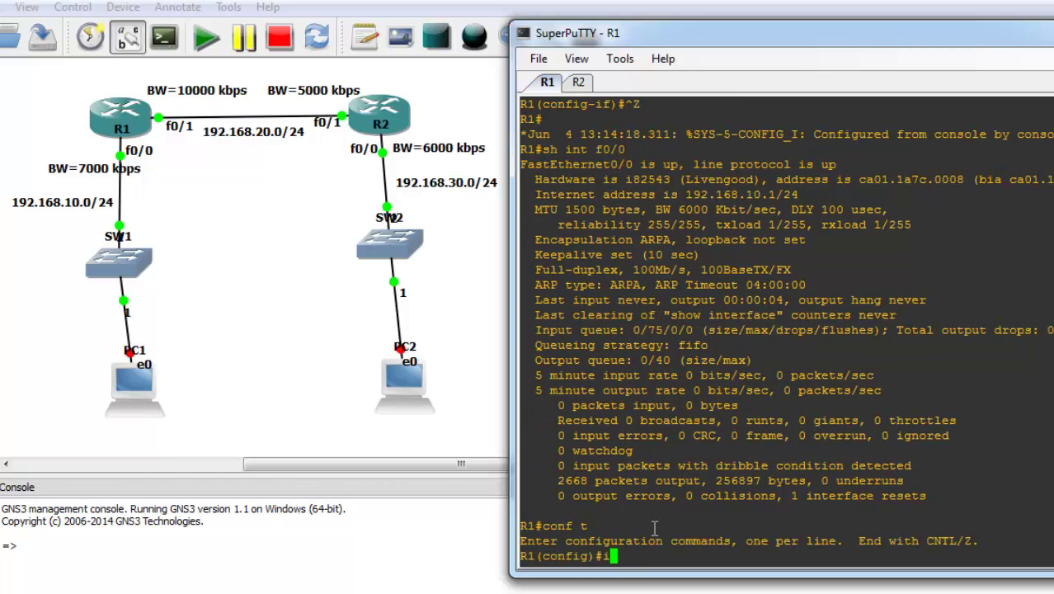
type("nt f0/0")
key("Return")
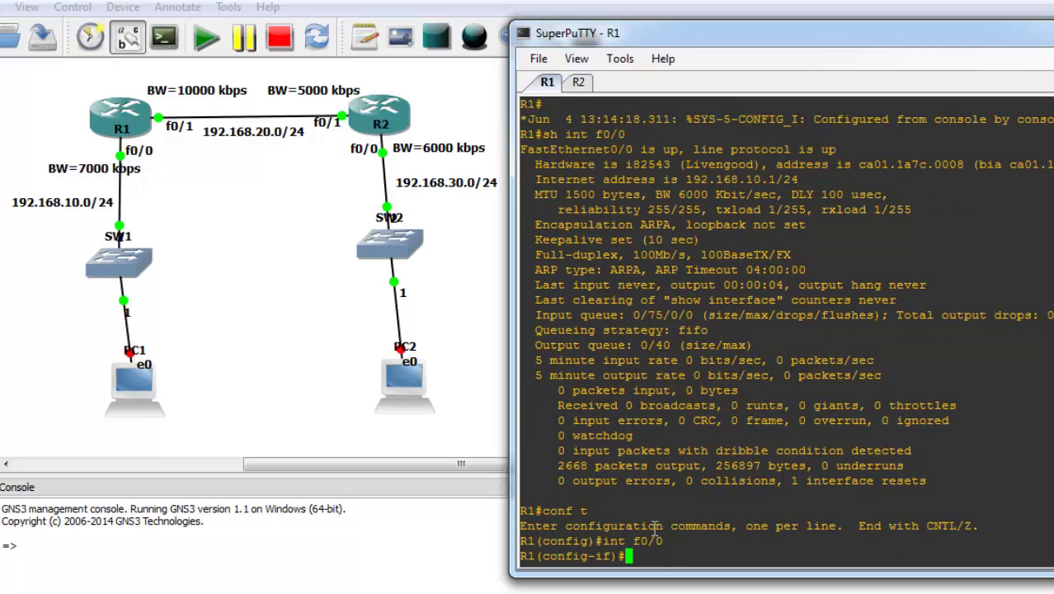
type("ban")
key("Tab")
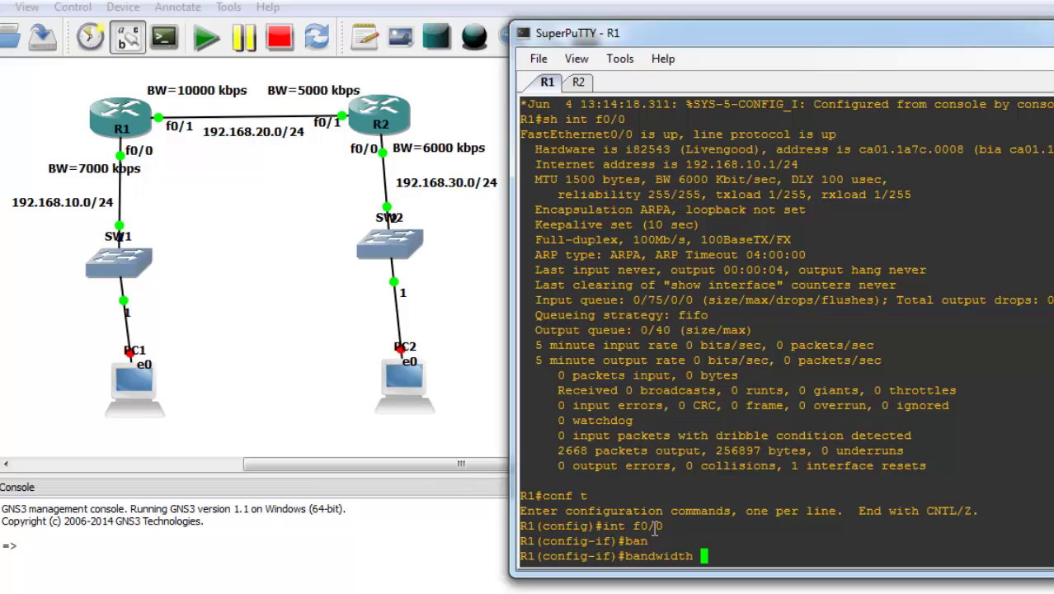
type("7000")
key("Return")
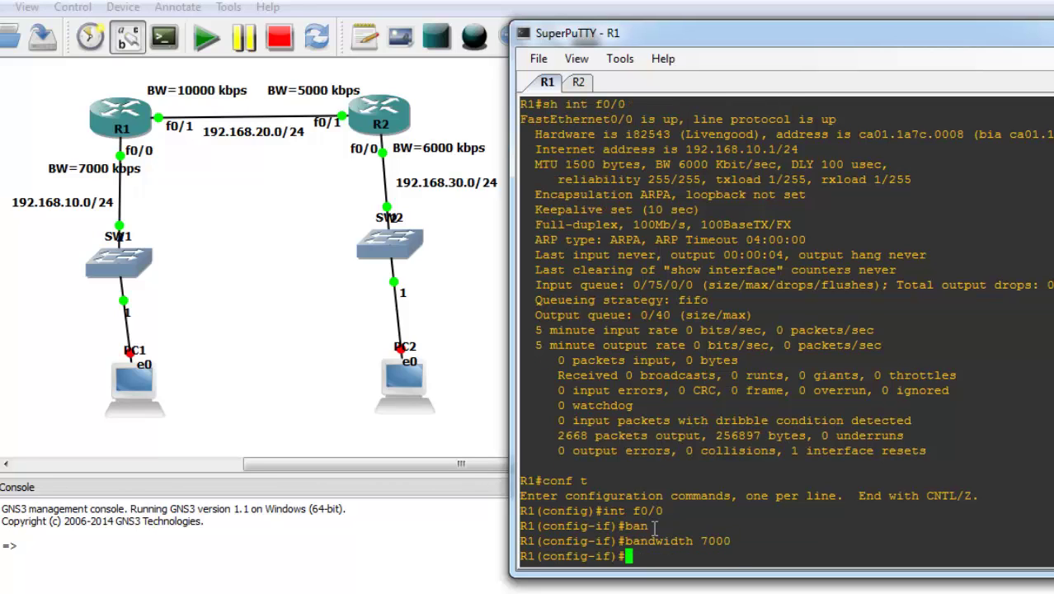
key("ctrl+z")
type("sh ")
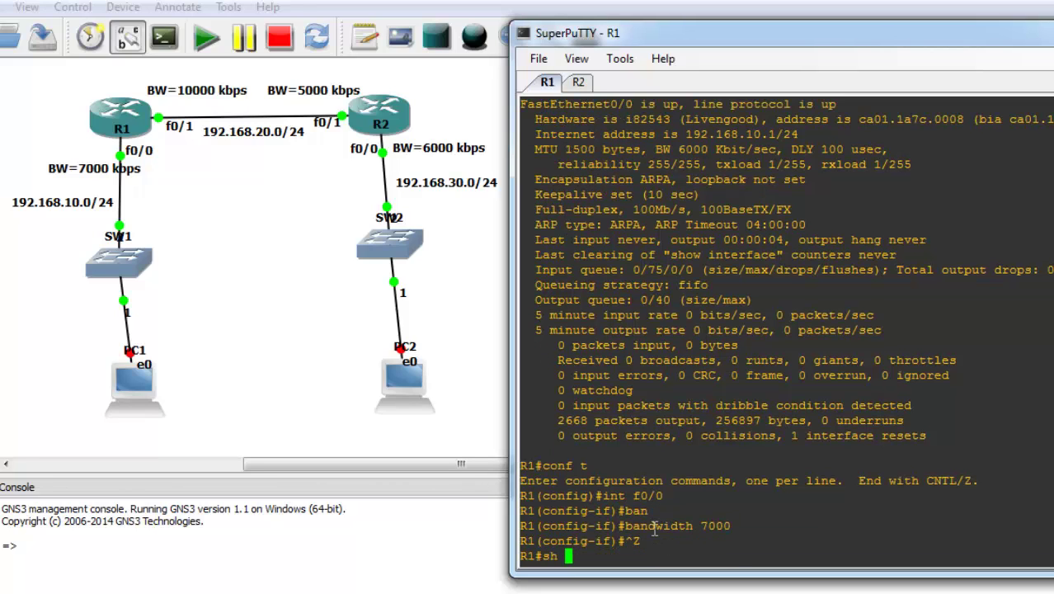
type("int f0/0")
key("Return")
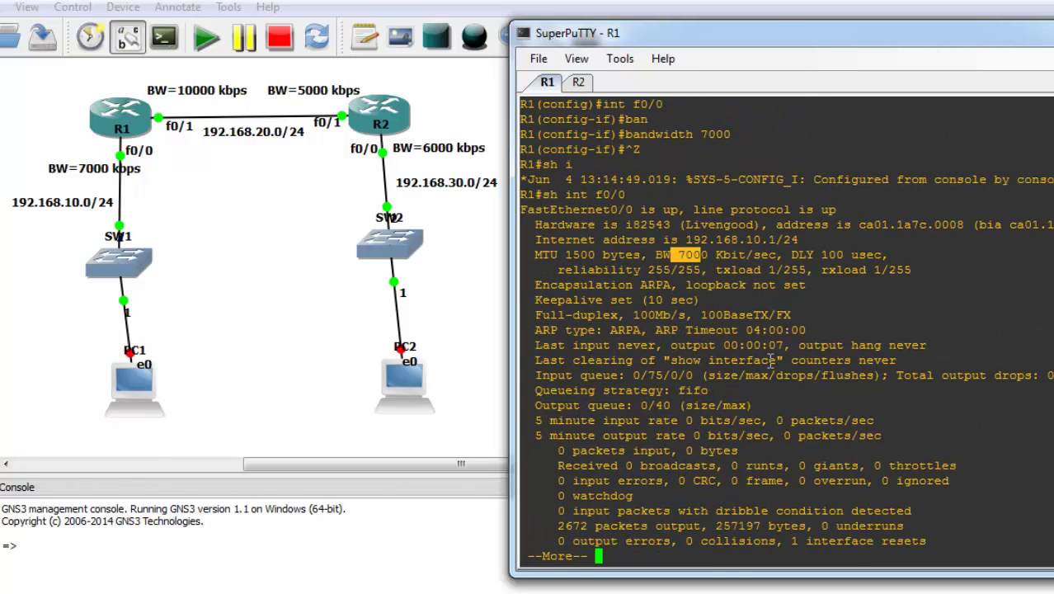
Step: Quit the paged f0/0 output and highlight part of its bandwidth line
key("q")
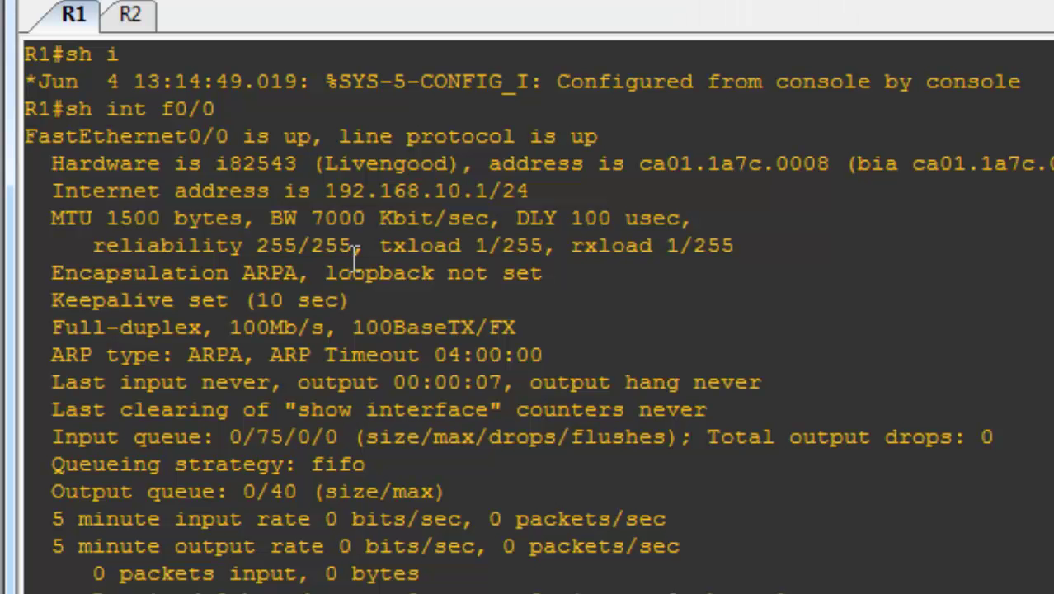
left_click_drag(433, 217, 517, 218)
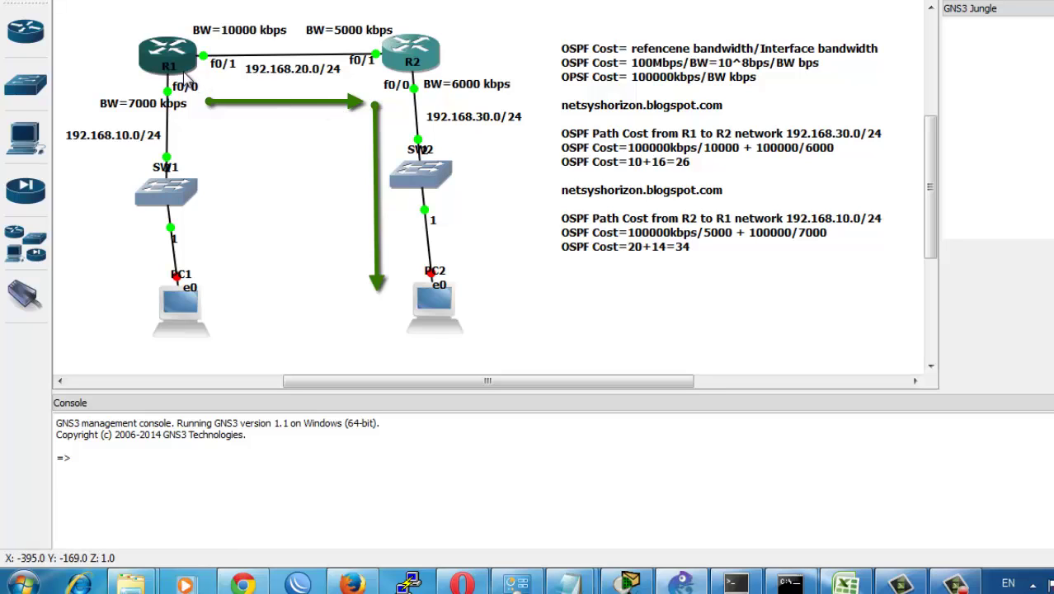
mouse_move(187, 80)
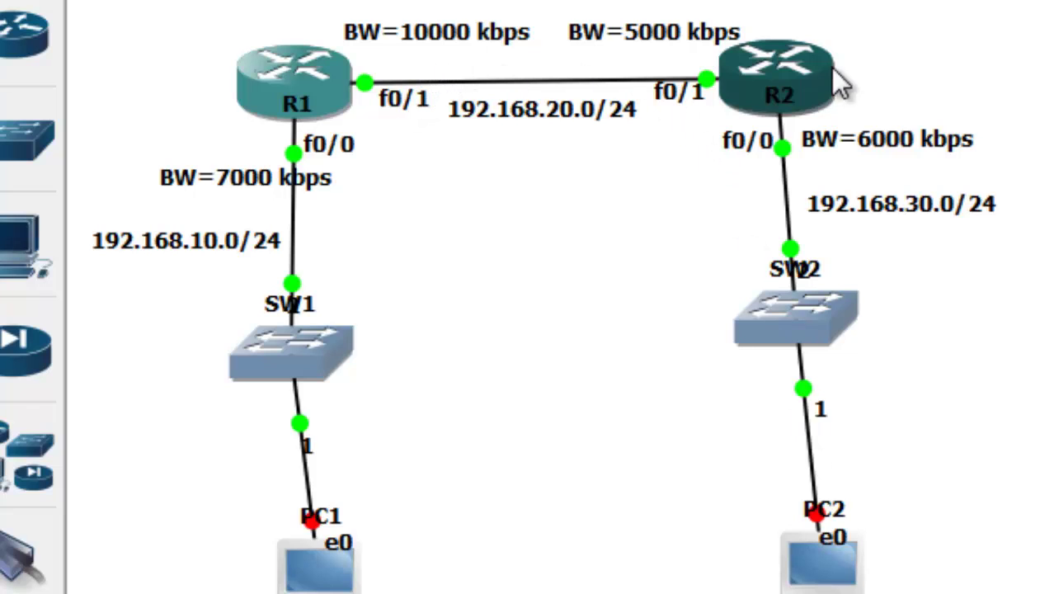
mouse_move(775, 78)
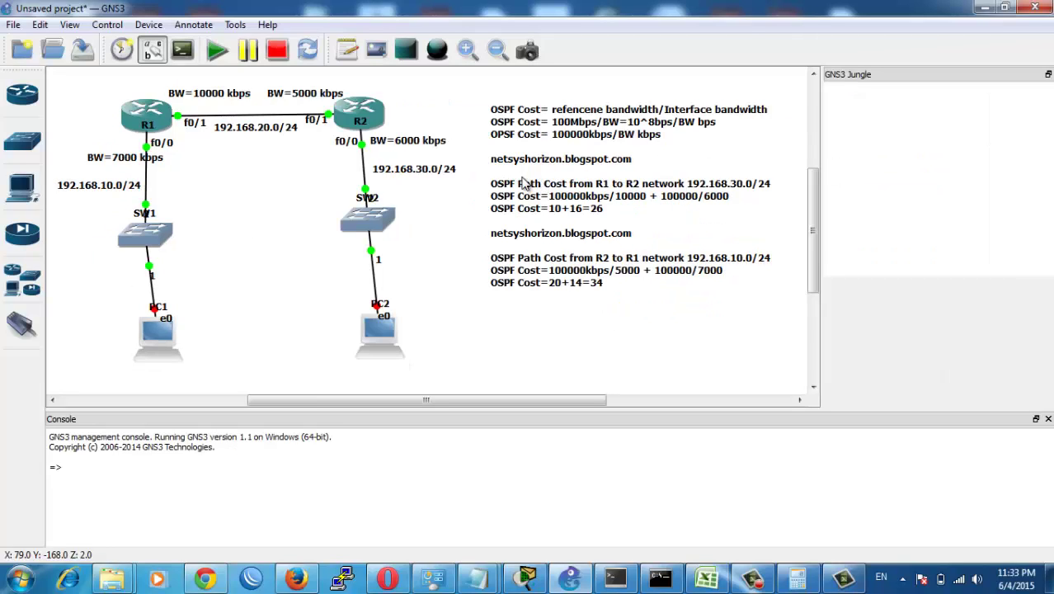
Step: Display R1's routing table, highlight the 192.168.30.0/24 cost-26 route, and move the terminal aside
left_click(624, 582)
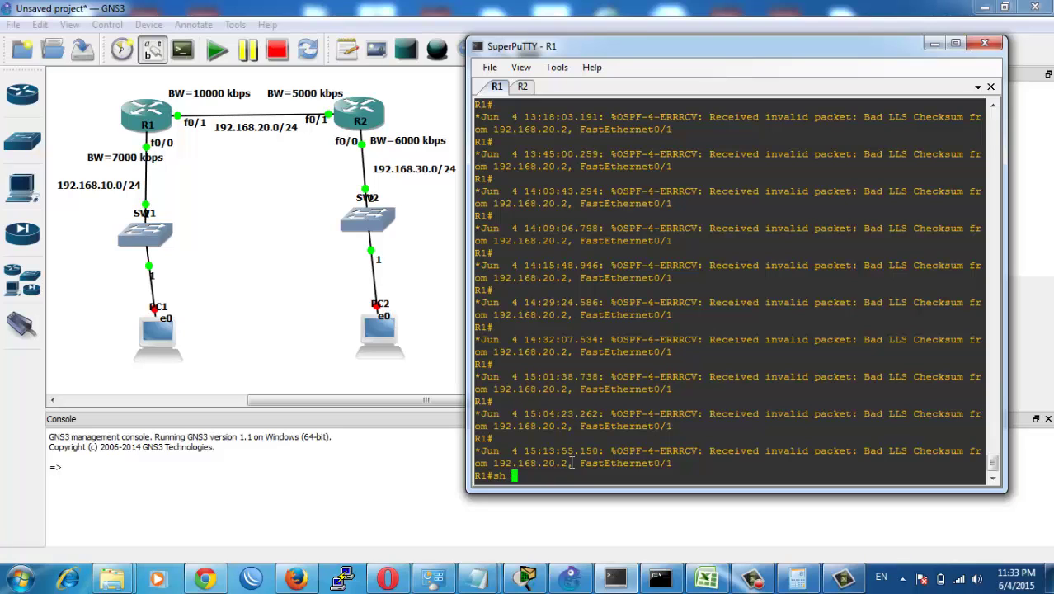
key("Return")
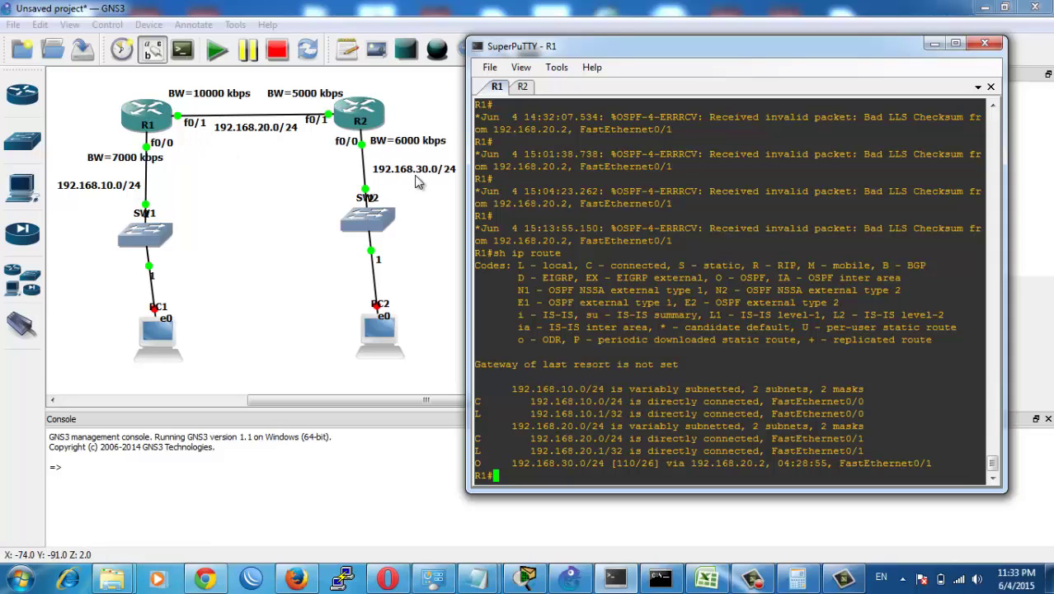
left_click_drag(517, 463, 663, 463)
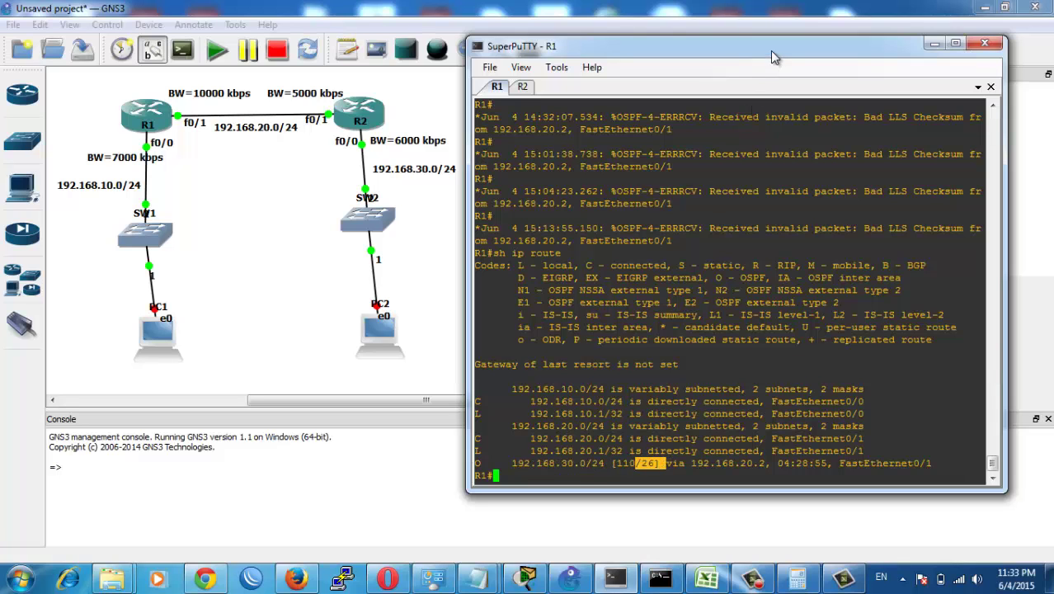
left_click_drag(773, 56, 451, 85)
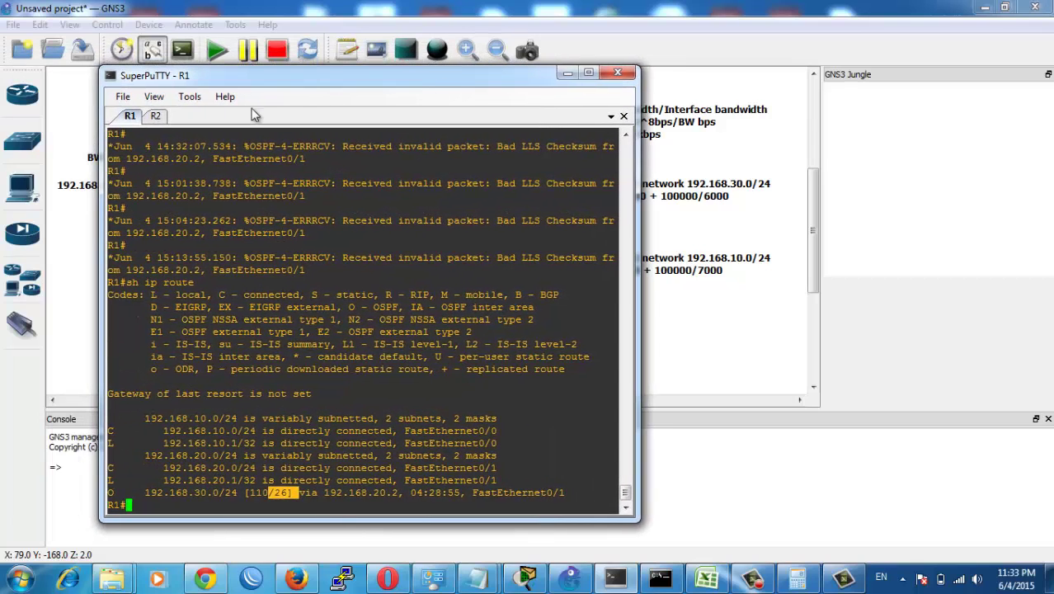
Step: Run 'sh ip route' on R2 and mark cost 34 on its 192.168.10.0/24 route
key("ctrl+Tab")
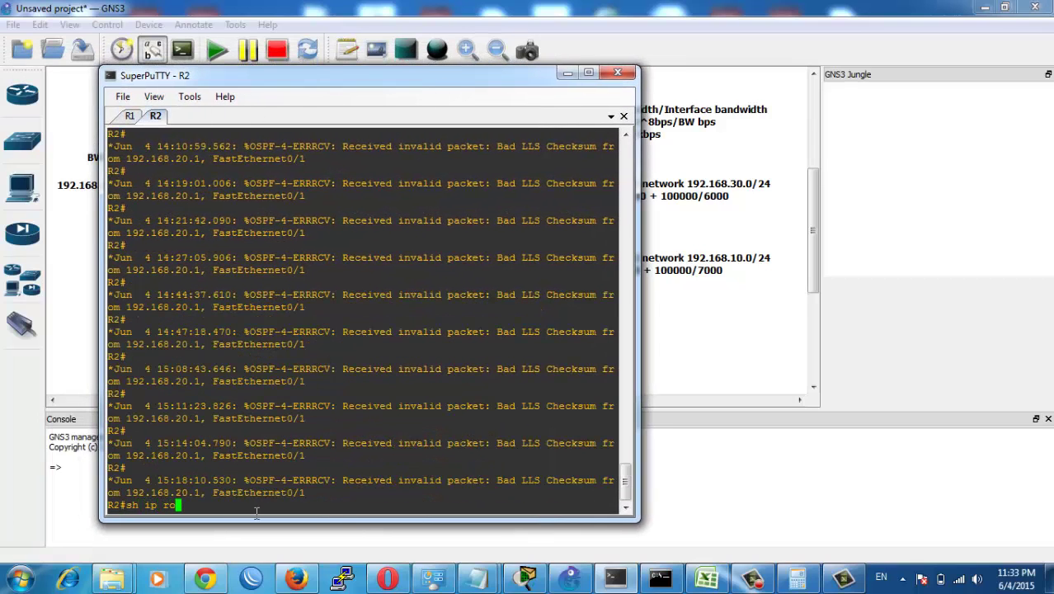
type("sh ip route")
key("Return")
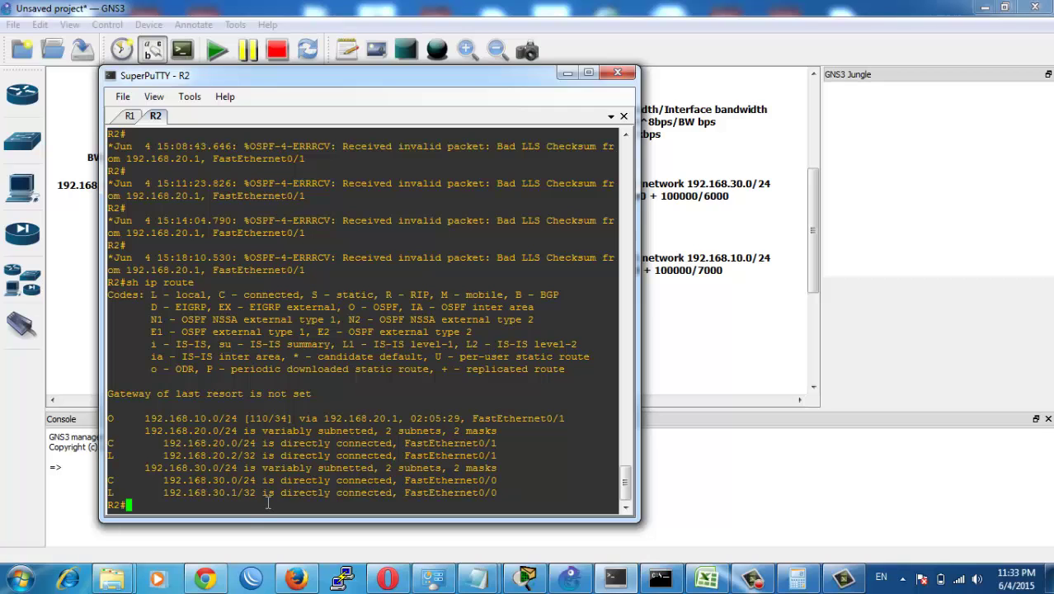
left_click_drag(420, 82, 757, 35)
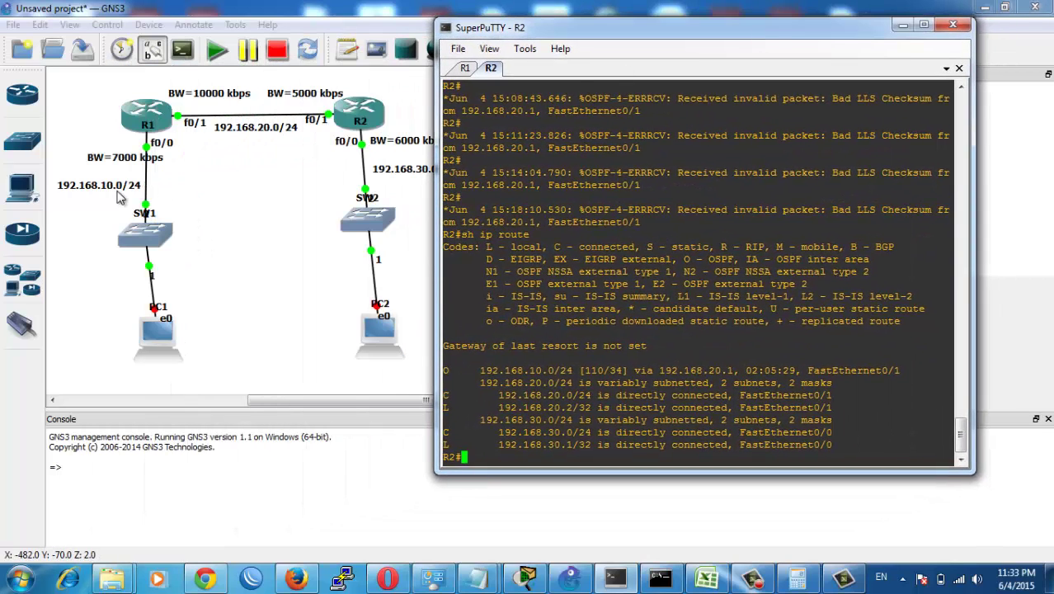
double_click(616, 370)
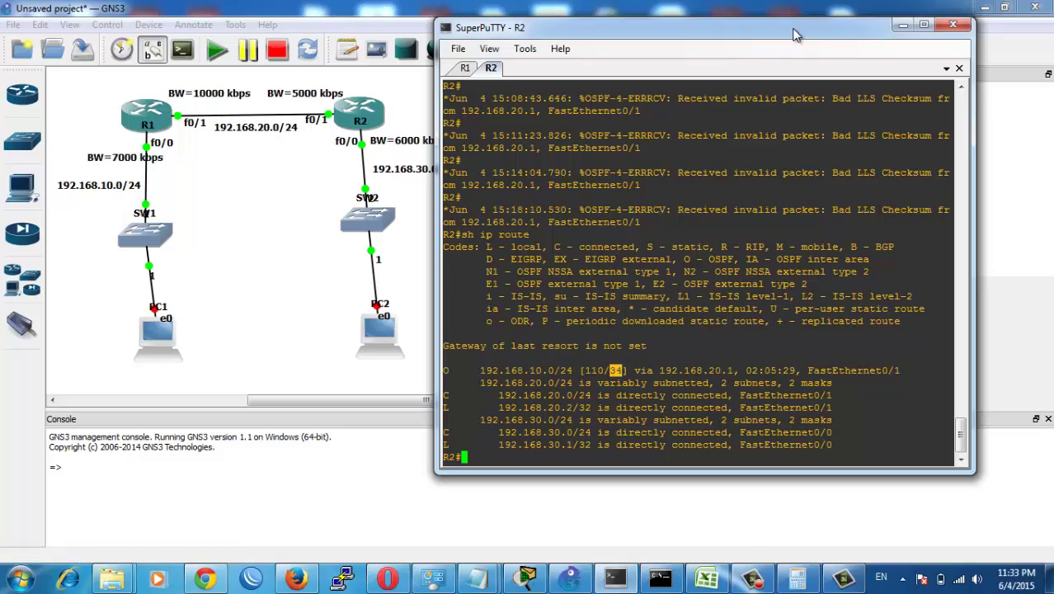
left_click_drag(795, 34, 266, 60)
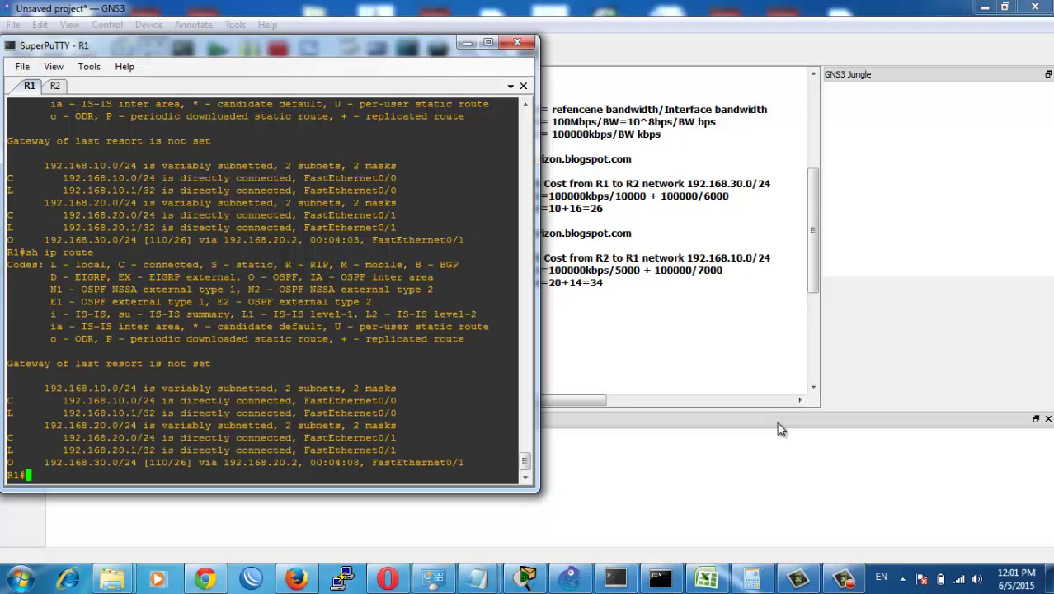
Step: Enter global configuration mode on R1 and reposition its terminal over the topology
type("conf t")
key("Return")
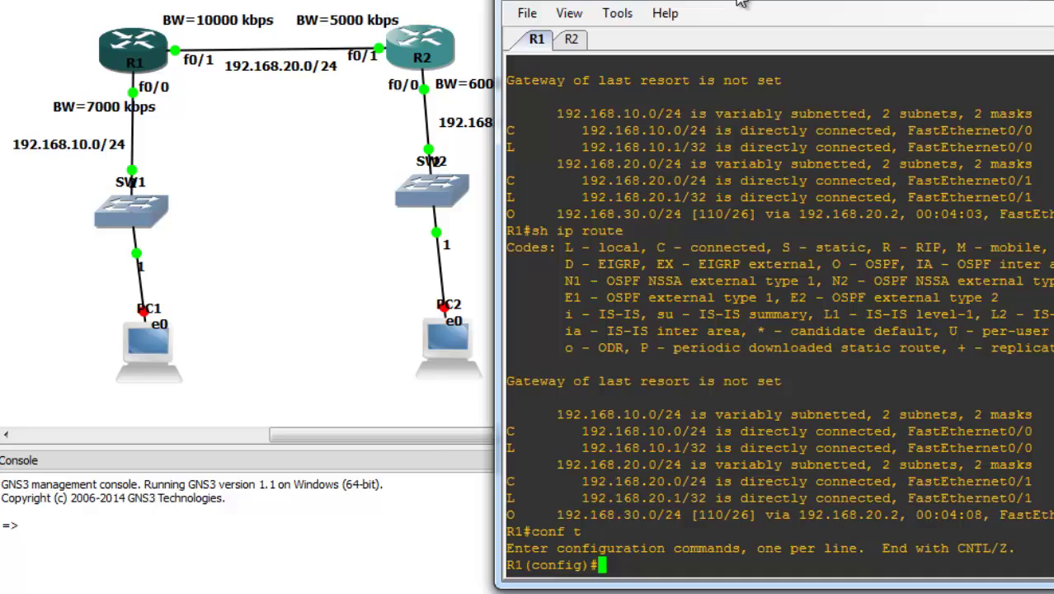
left_click_drag(726, 6, 157, 273)
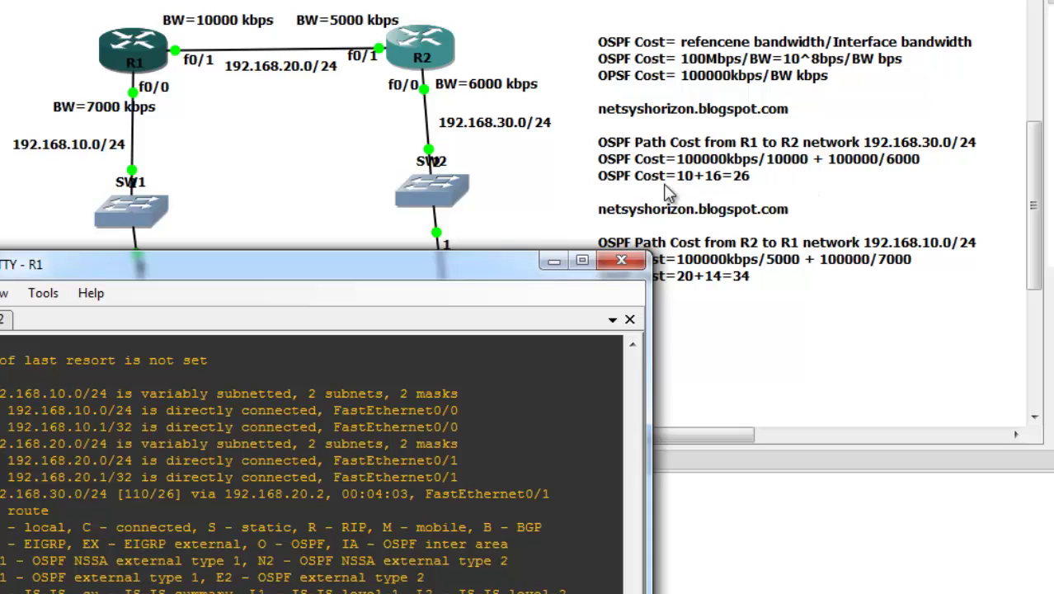
left_click_drag(436, 263, 655, 0)
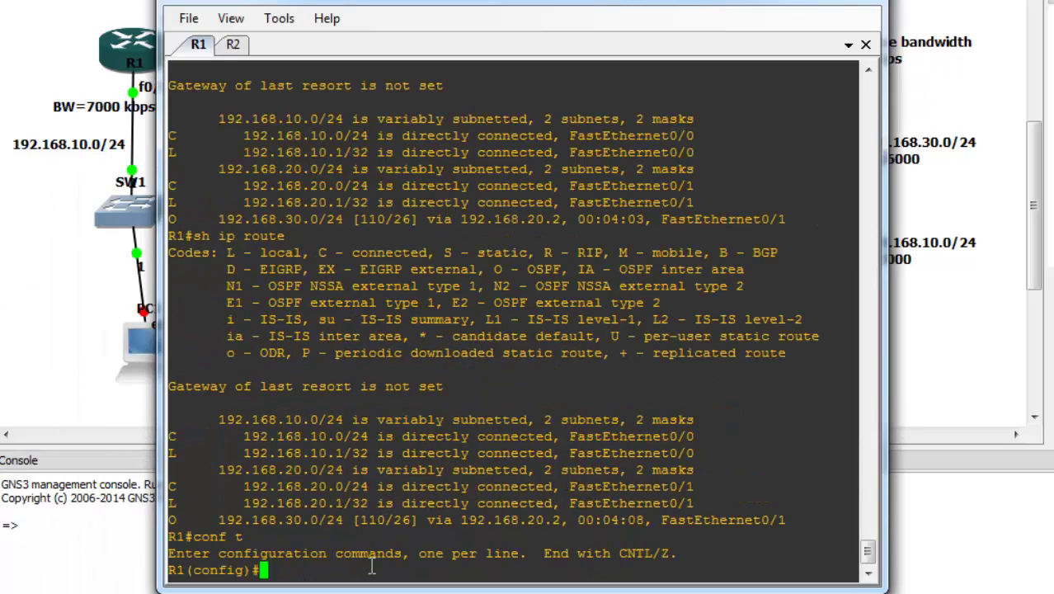
Step: Apply 'ip ospf cost 20' to R1's interface f0/1
type("int f")
type("0/")
type("1")
key("Return")
type("ip osp")
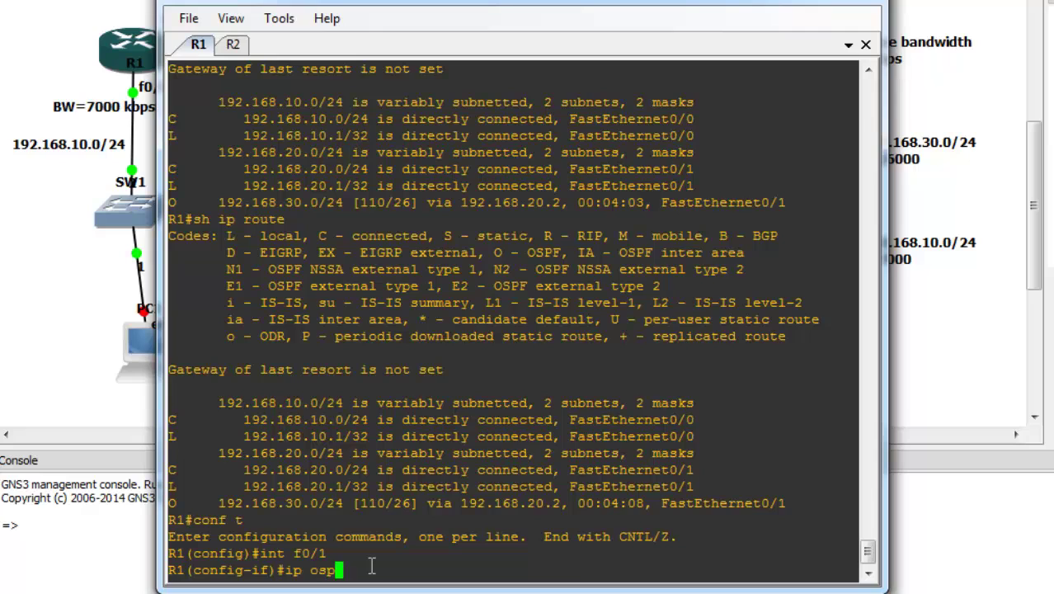
key("Tab")
type("cost 20")
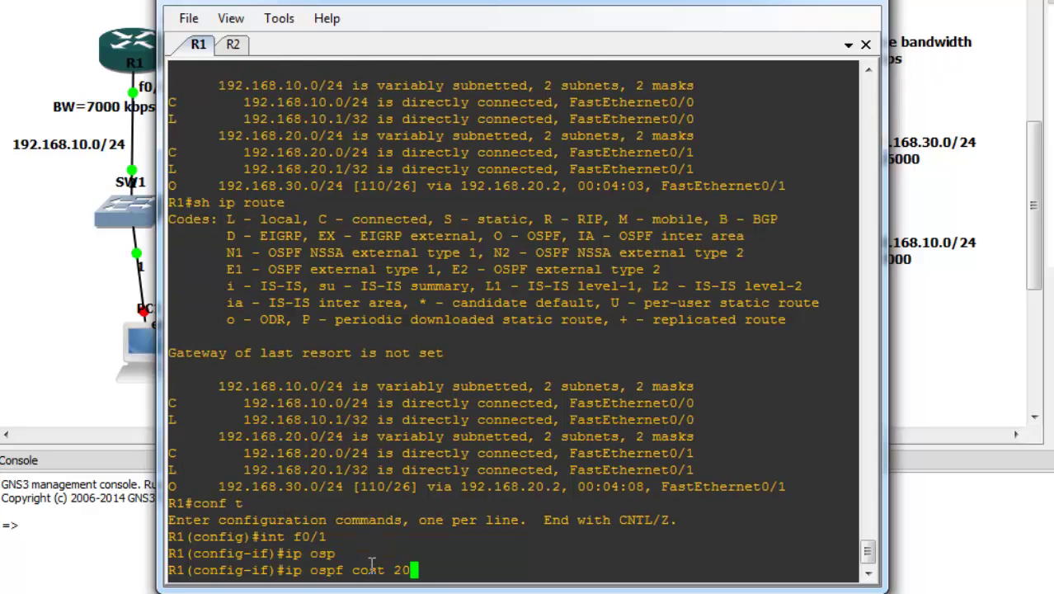
key("Return")
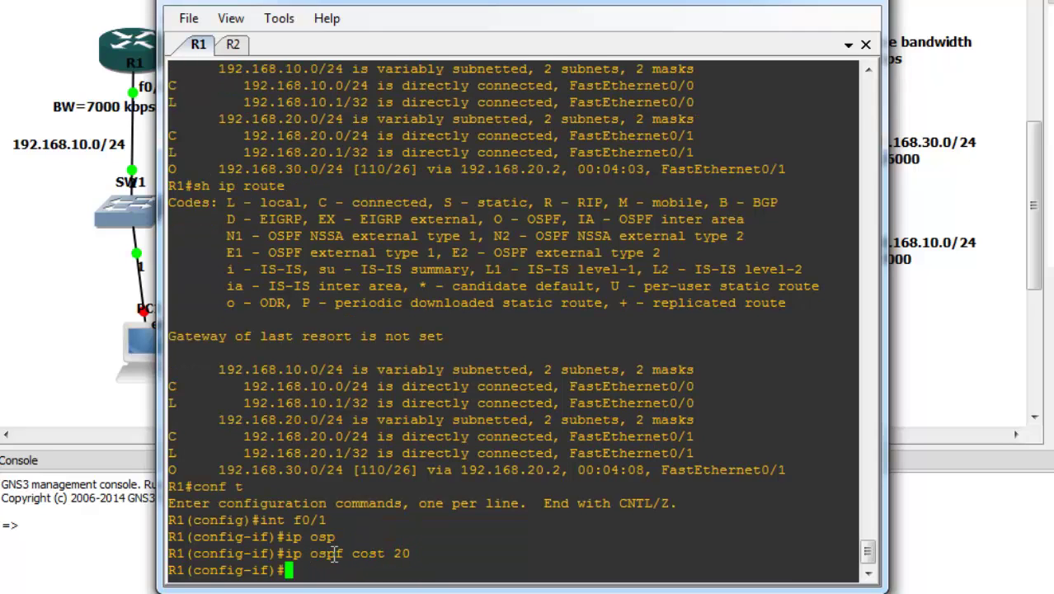
left_click_drag(328, 553, 412, 558)
left_click(415, 554)
left_click_drag(767, 7, 455, 22)
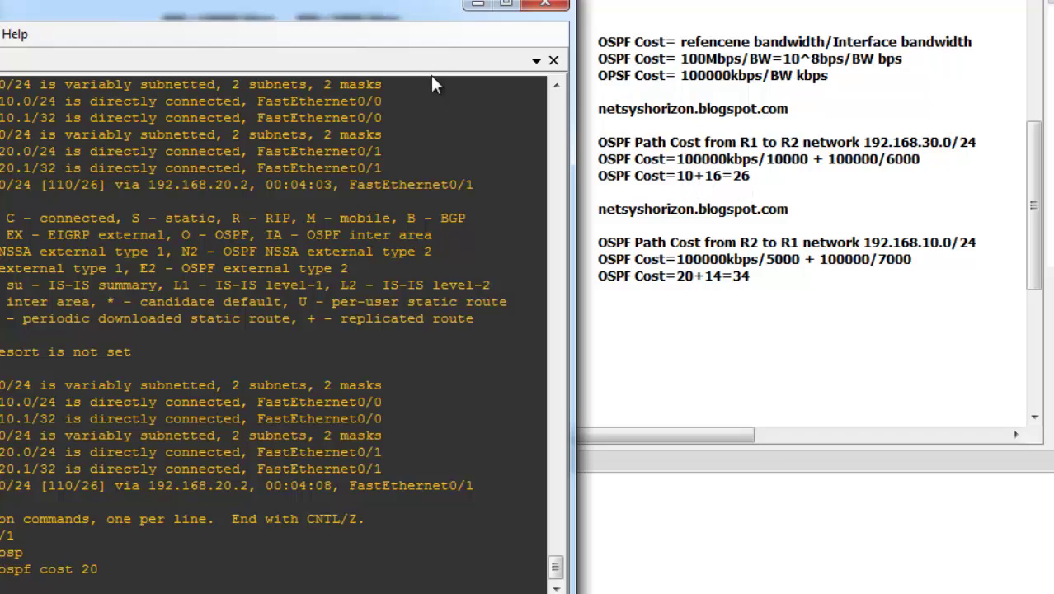
Step: Exit configuration and confirm R1's 192.168.30.0/24 route now shows [110/36]
left_click_drag(388, 5, 647, 0)
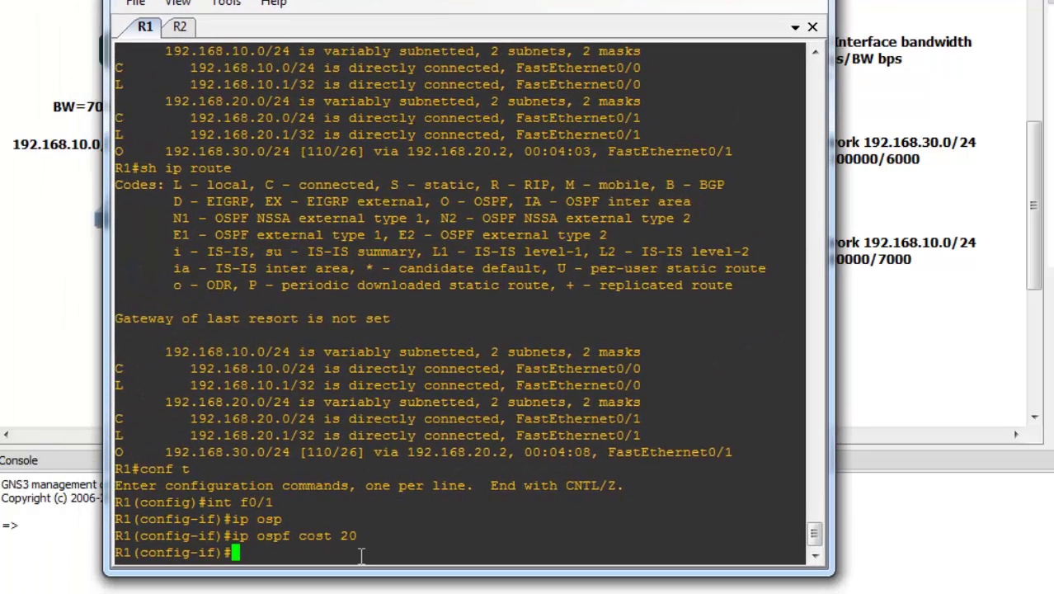
key("ctrl+z")
type("sh ")
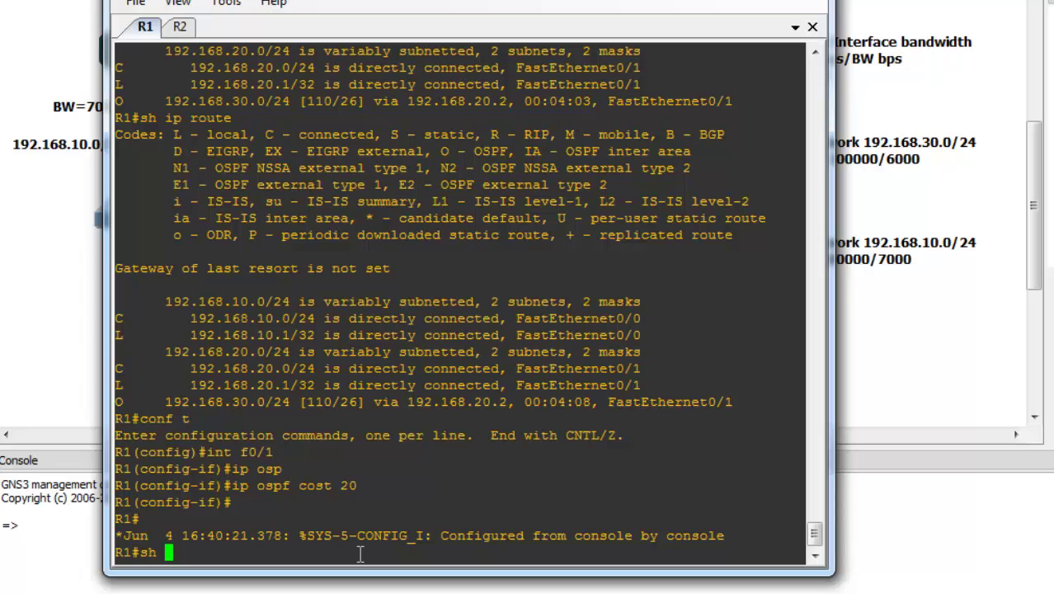
type("ip route")
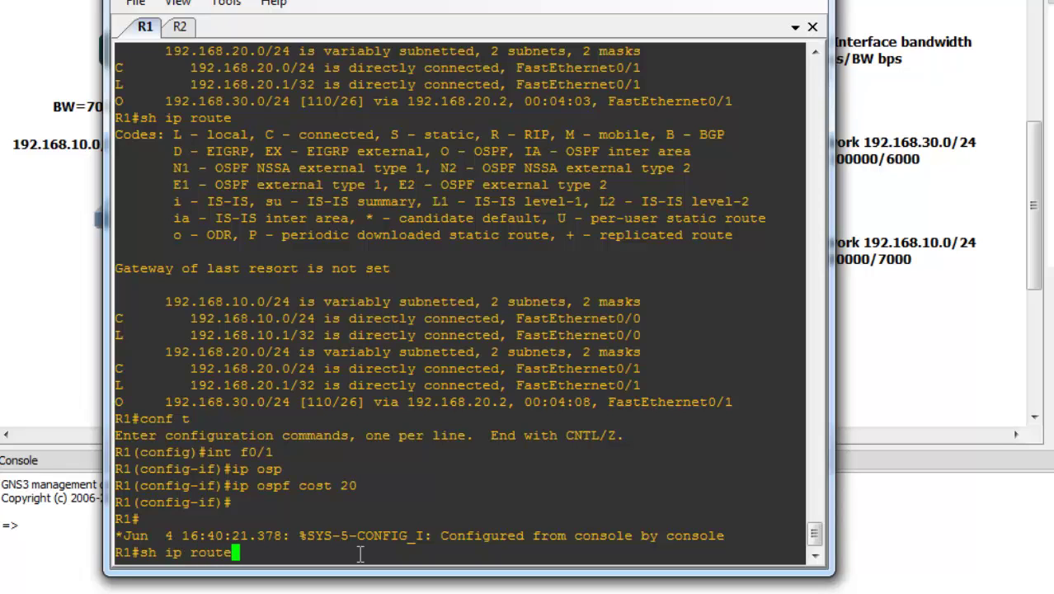
key("Return")
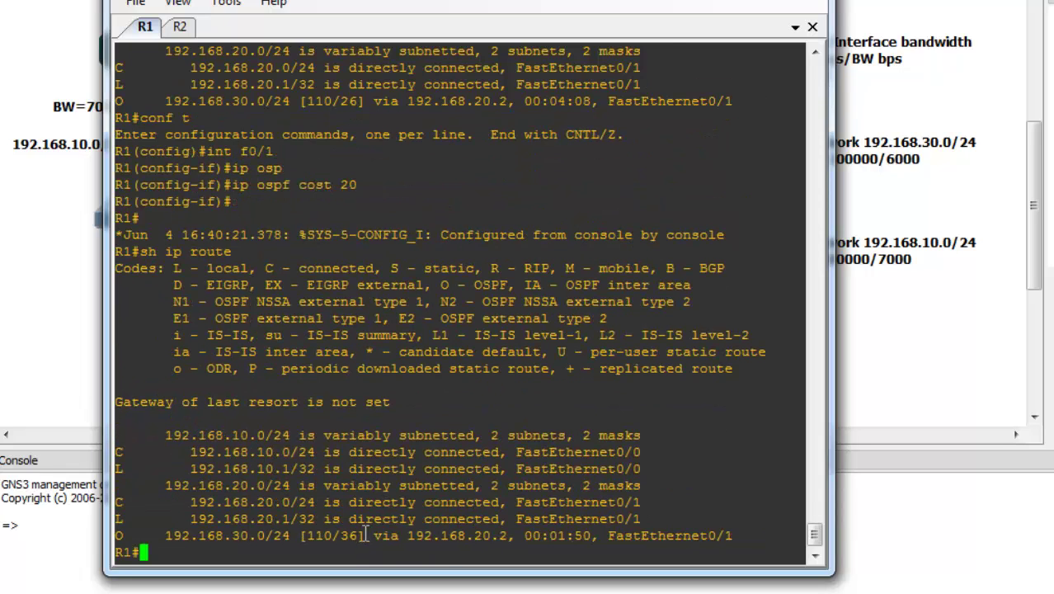
left_click_drag(366, 535, 341, 535)
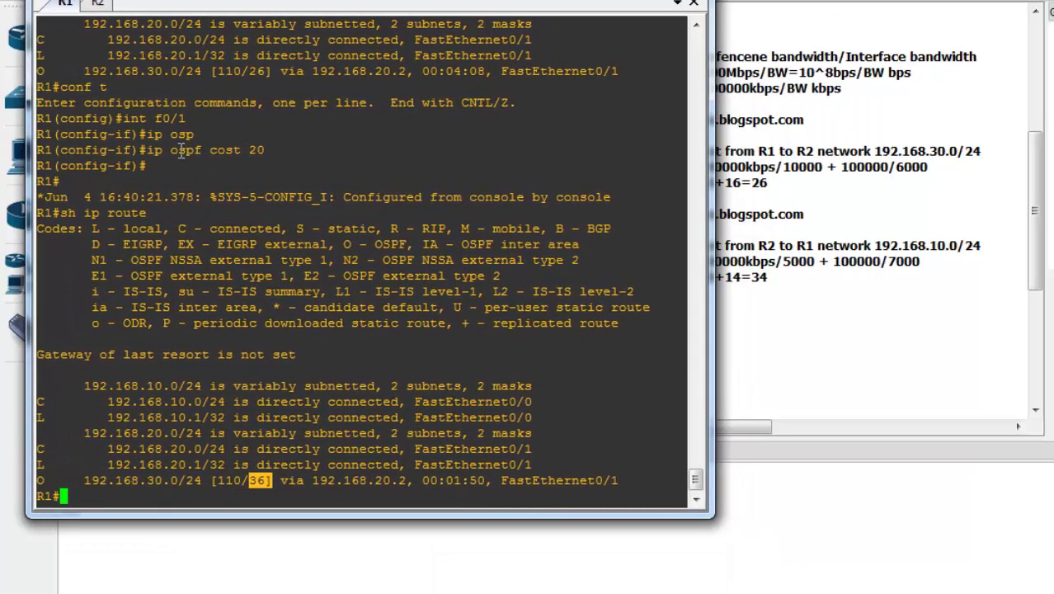
left_click_drag(179, 150, 252, 150)
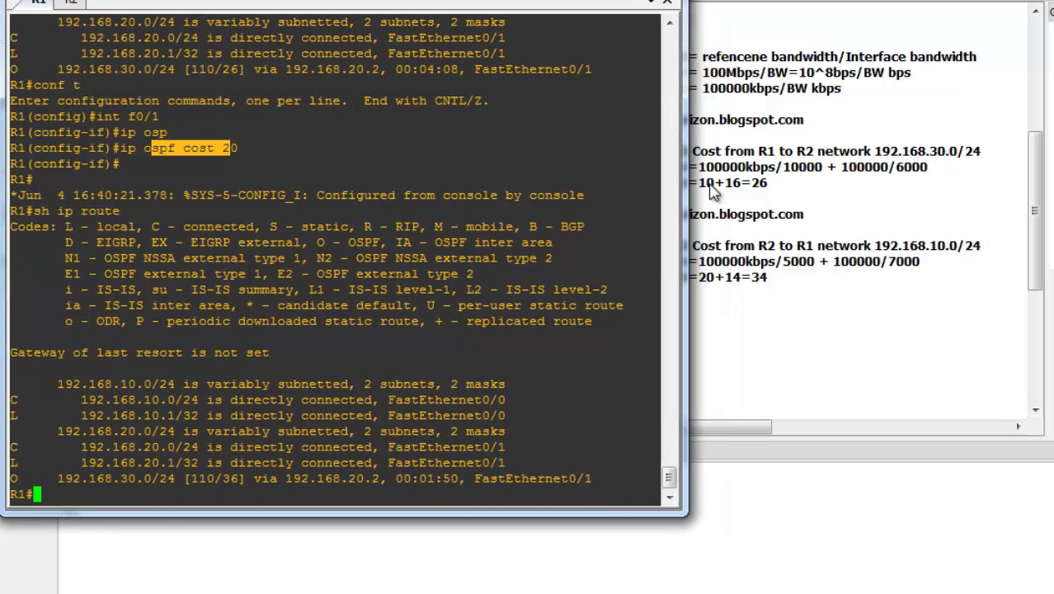
left_click(714, 192)
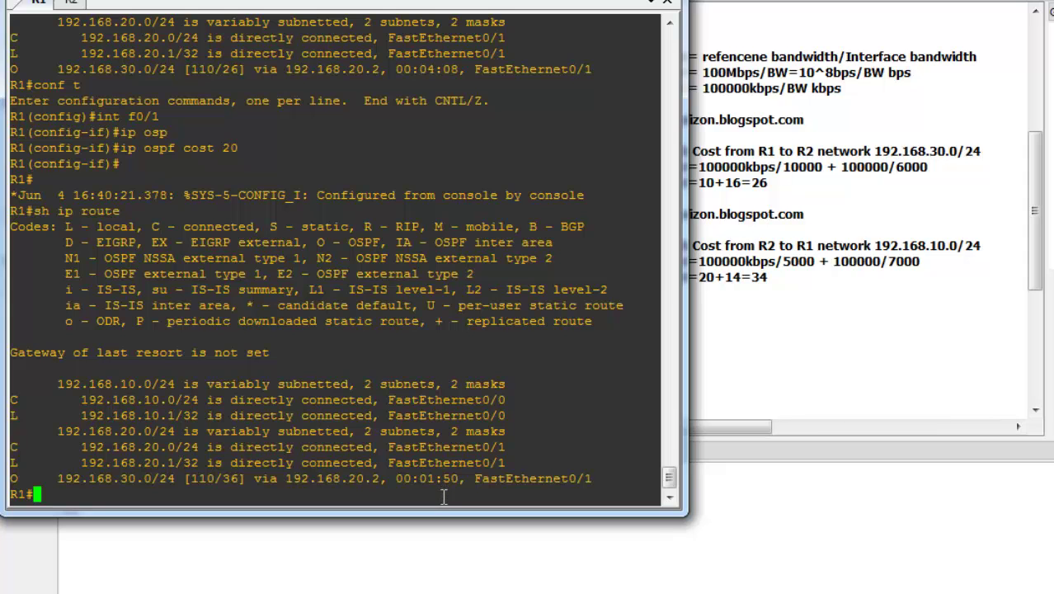
Step: Enter 'router ospf 10' configuration on R1
type("conf t")
key("Return")
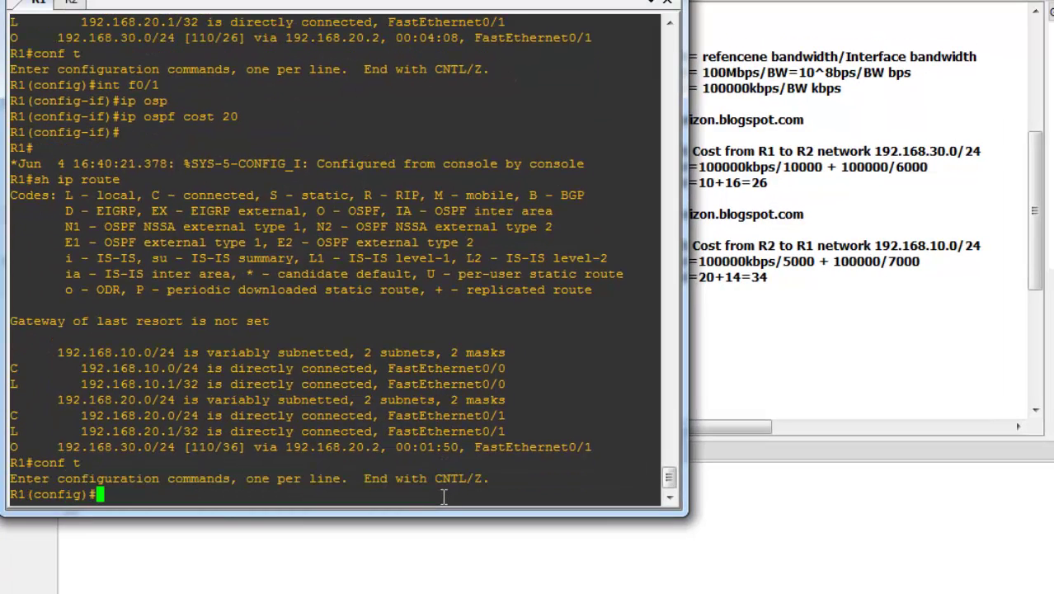
type("router os")
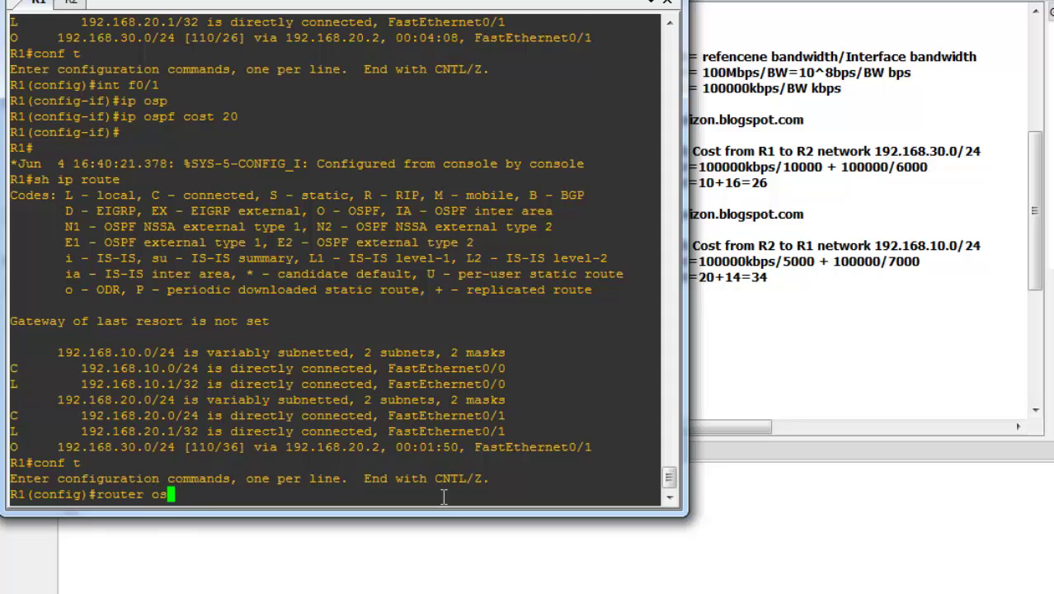
type("p")
key("Tab")
type("10")
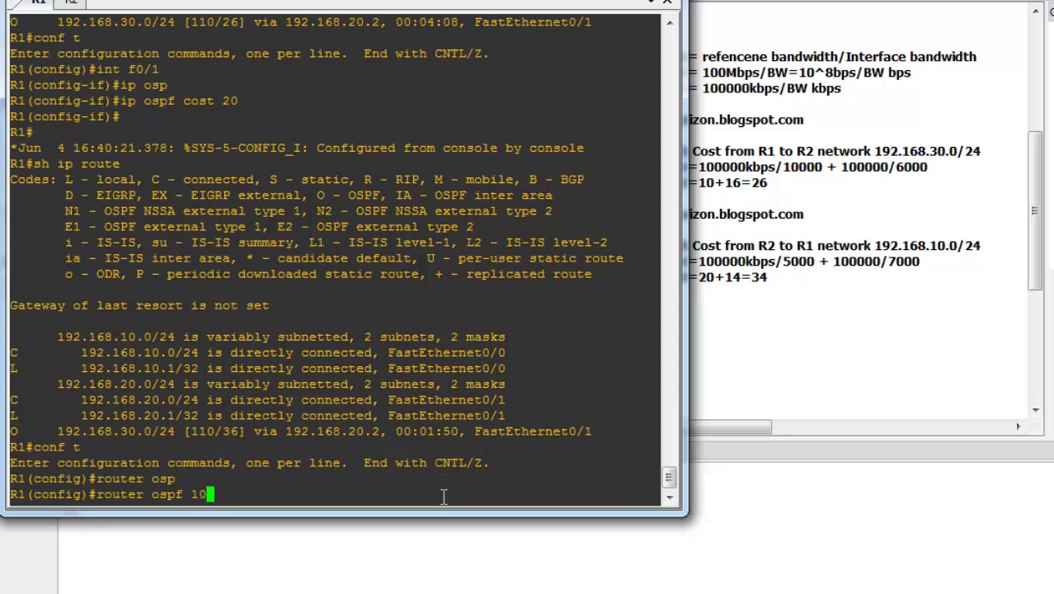
key("Return")
Step: Query 'auto-cost reference-bandwidth ?' to list its 1–4294967 Mbps range
type("aut")
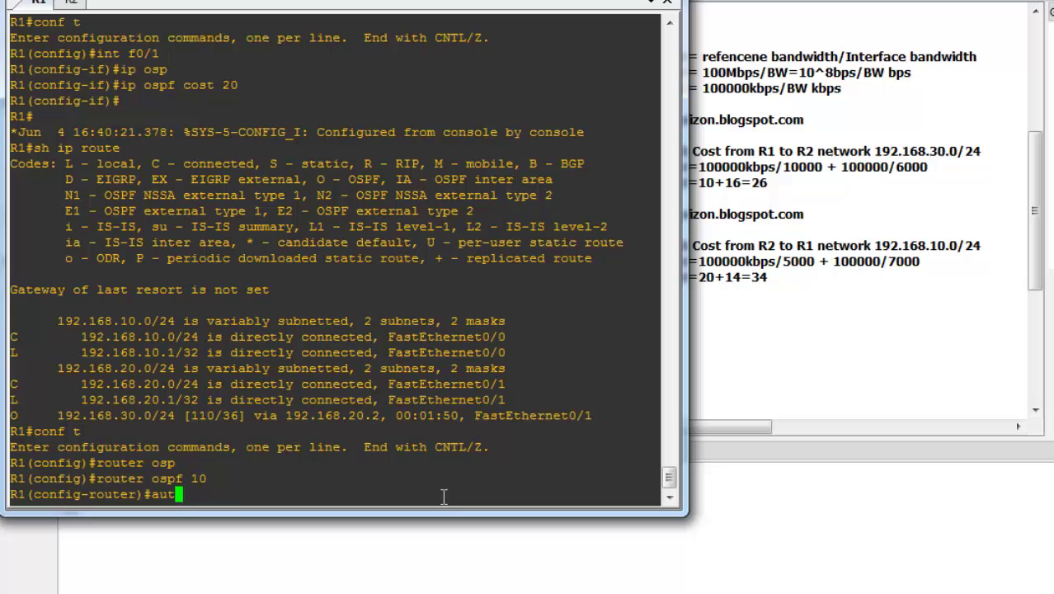
key("Tab")
type("ref")
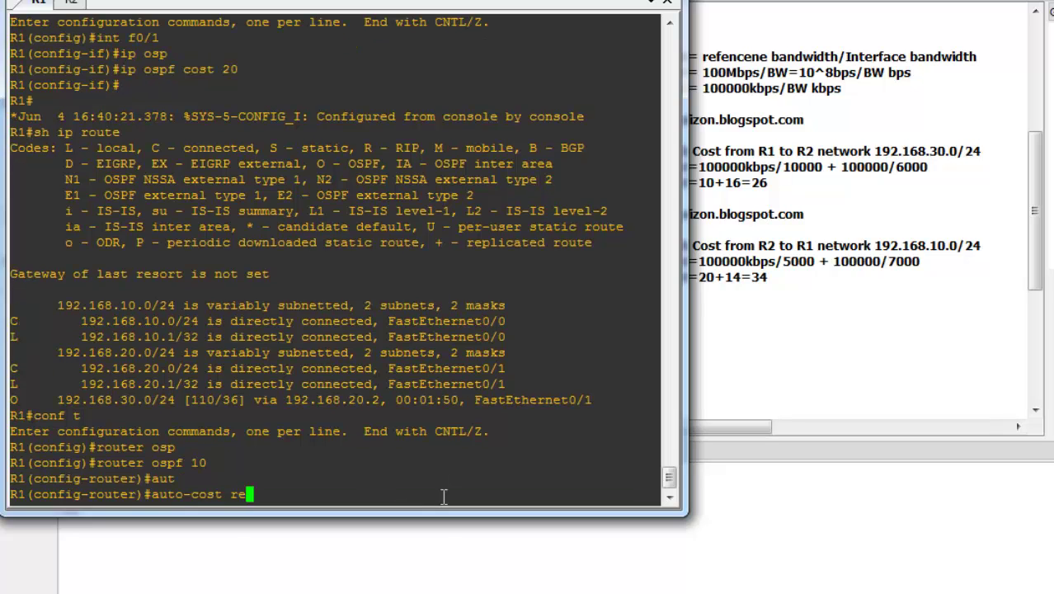
key("Tab")
type("?")
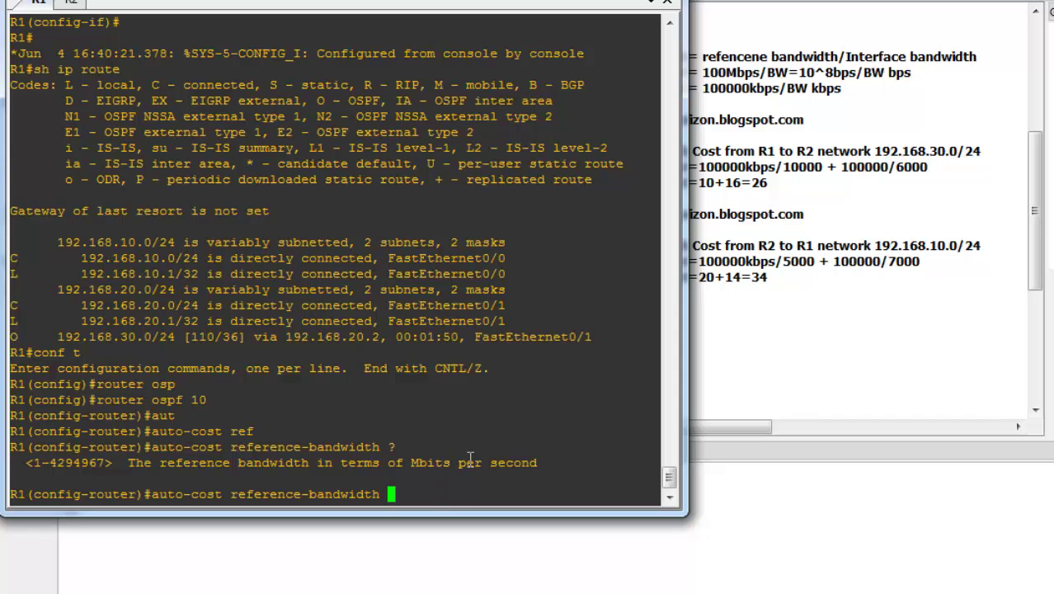
key("BackSpace")
key("BackSpace")
key("BackSpace")
key("BackSpace")
key("BackSpace")
key("BackSpace")
key("BackSpace")
key("BackSpace")
key("BackSpace")
key("BackSpace")
key("BackSpace")
key("BackSpace")
key("BackSpace")
key("BackSpace")
key("BackSpace")
key("Tab")
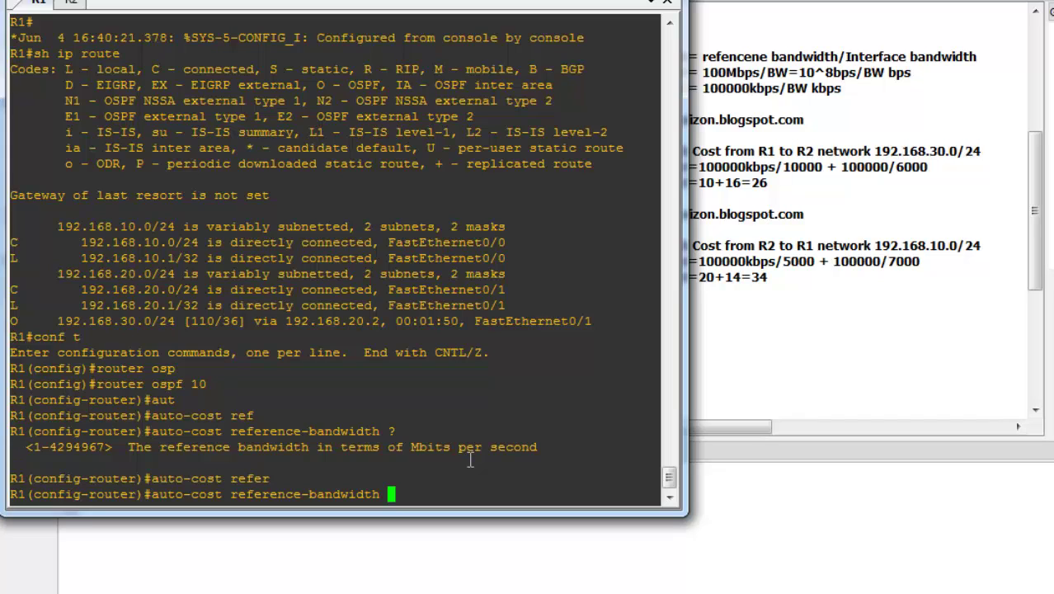